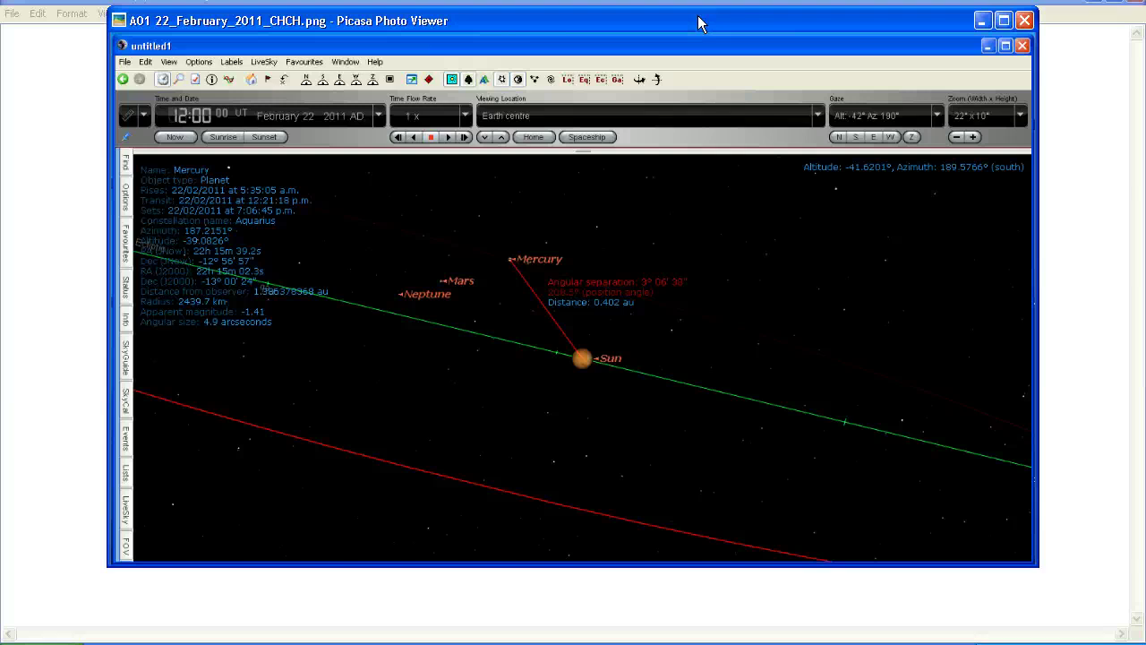
# - Browse the Mercury and Sun sky charts from A01 22_February_2011_CHCH.png through A07 5_March_1934_Paihiatua.png
pyautogui.press('Right')
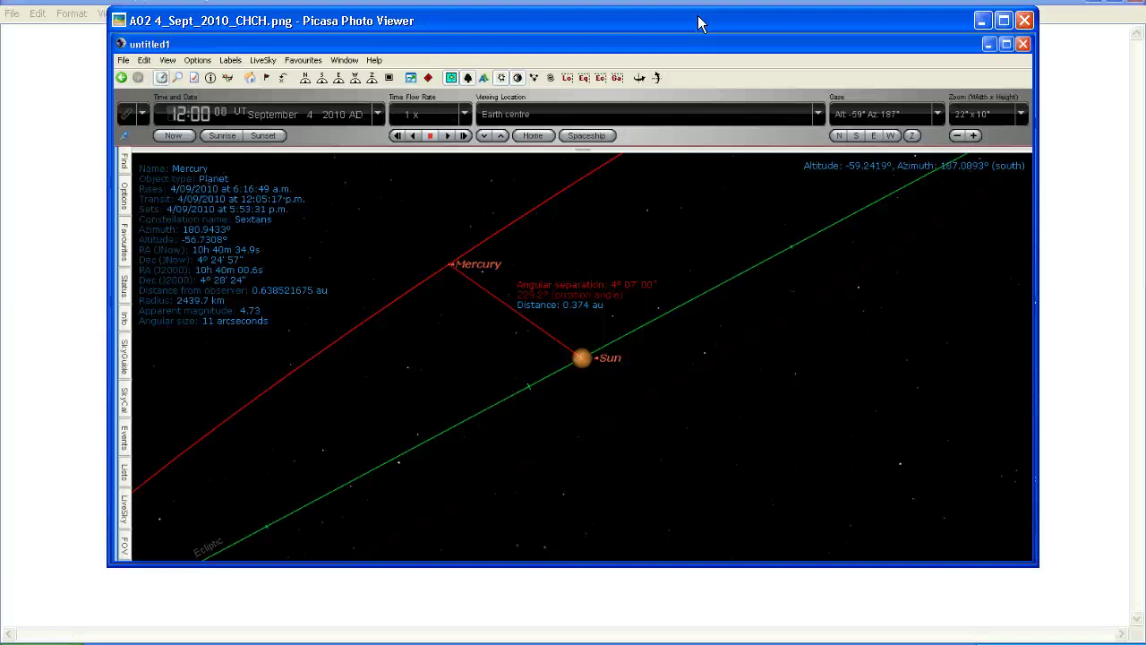
pyautogui.press('Right')
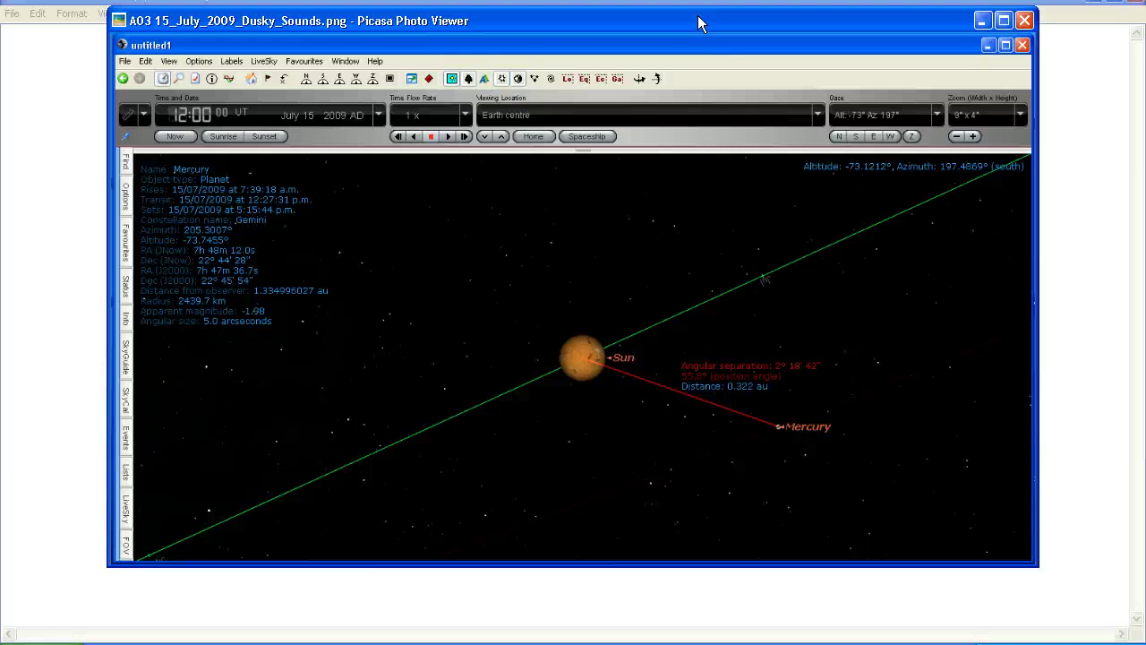
pyautogui.press('Right')
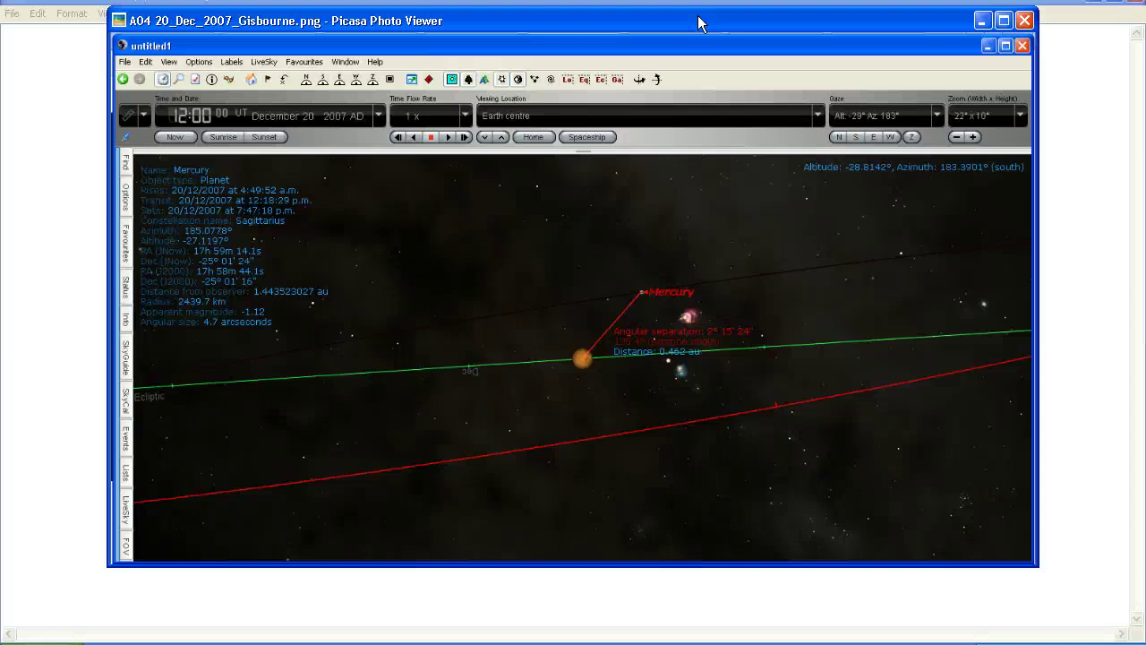
pyautogui.press('Right')
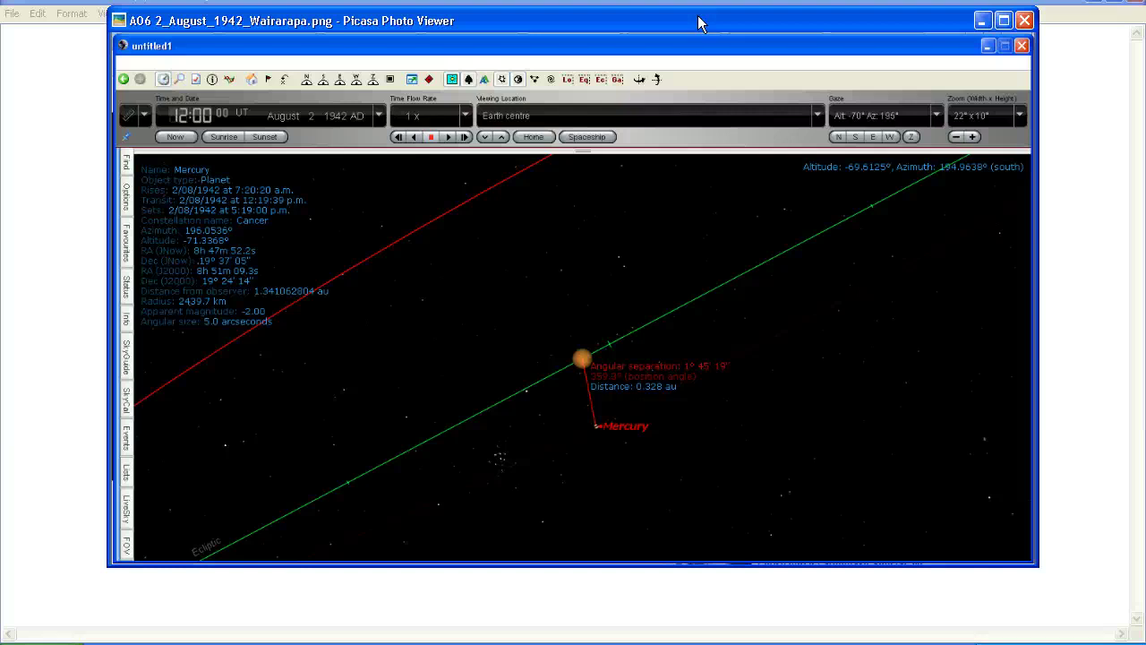
pyautogui.press('Right')
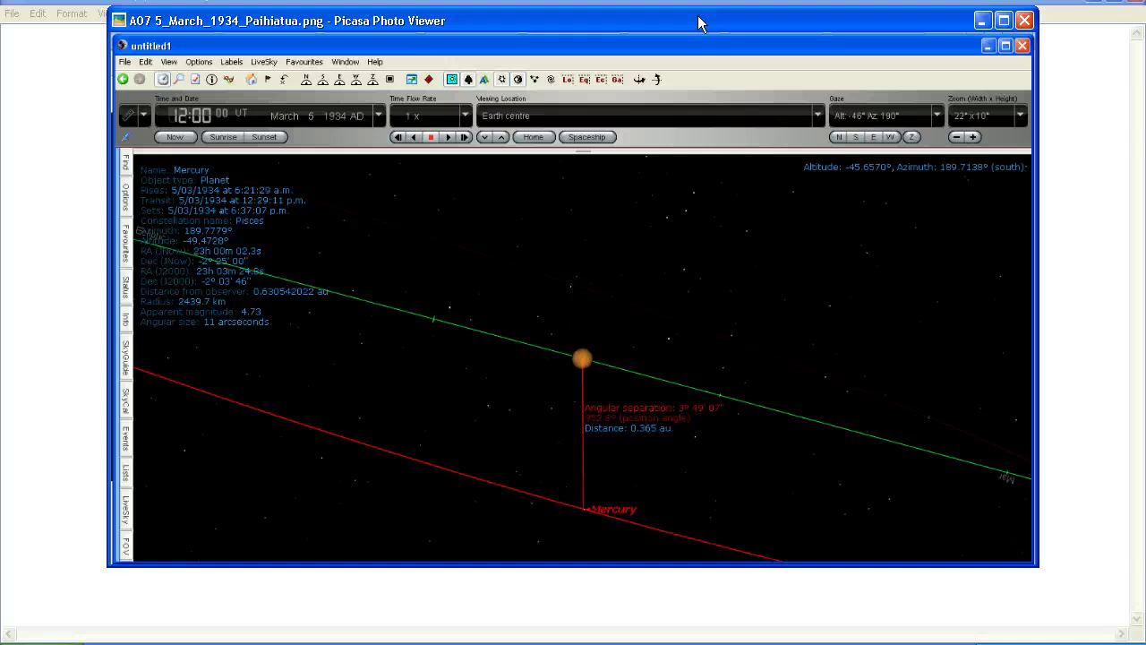
pyautogui.press('Right')
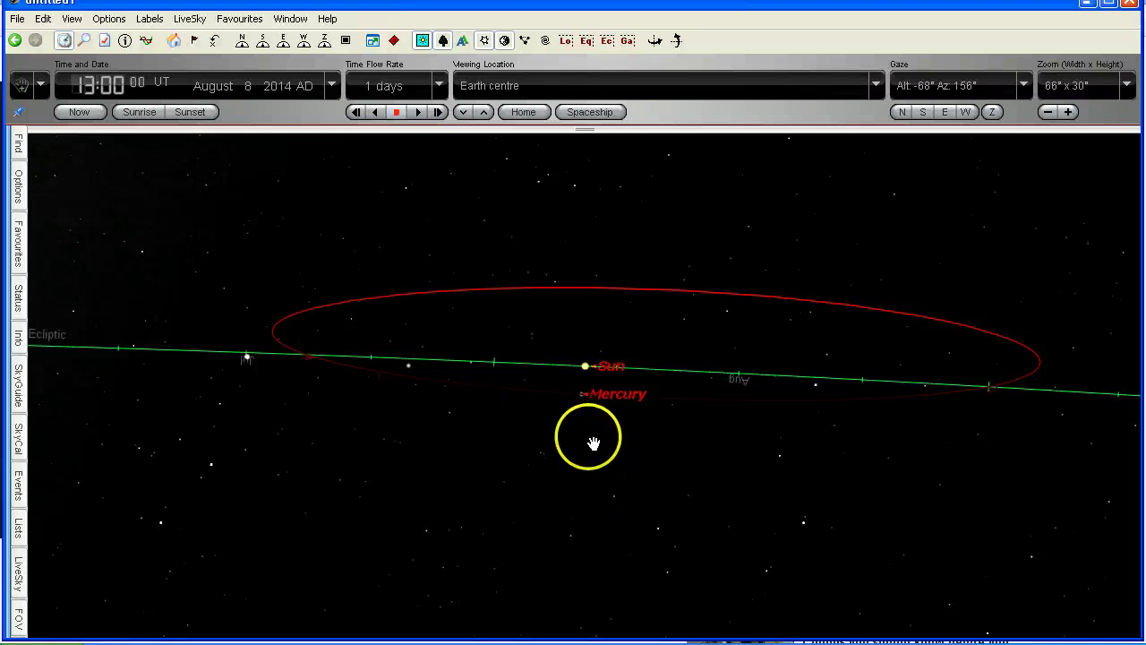
# - Centre the Earth-centre sky view on the Sun
pyautogui.click(590, 381)
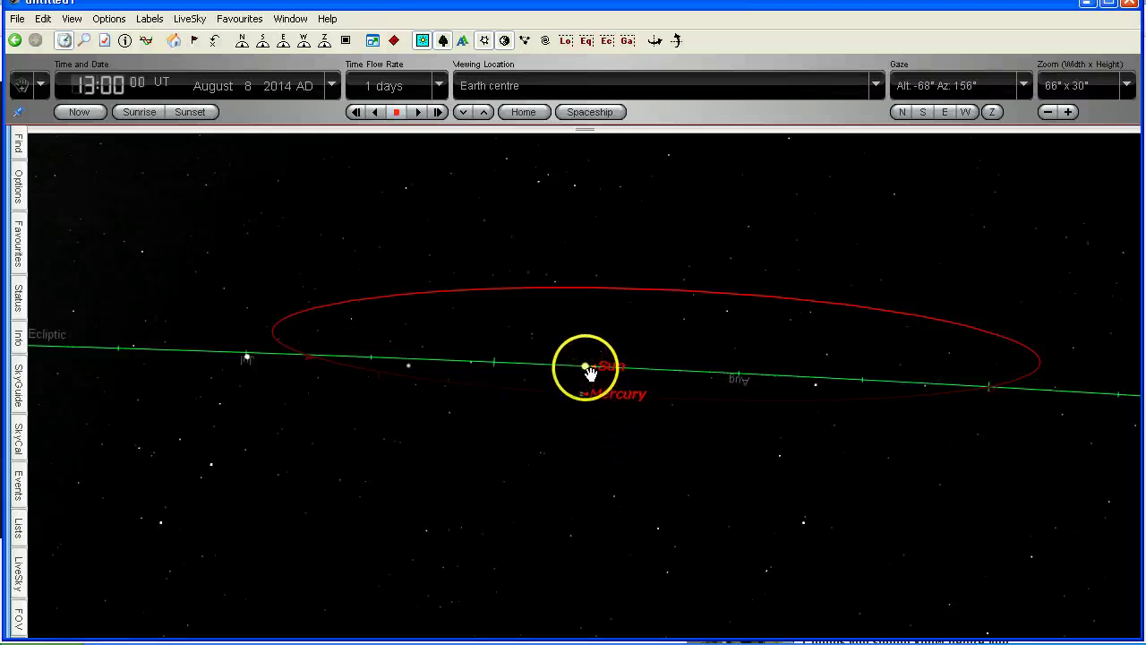
pyautogui.rightClick(590, 373)
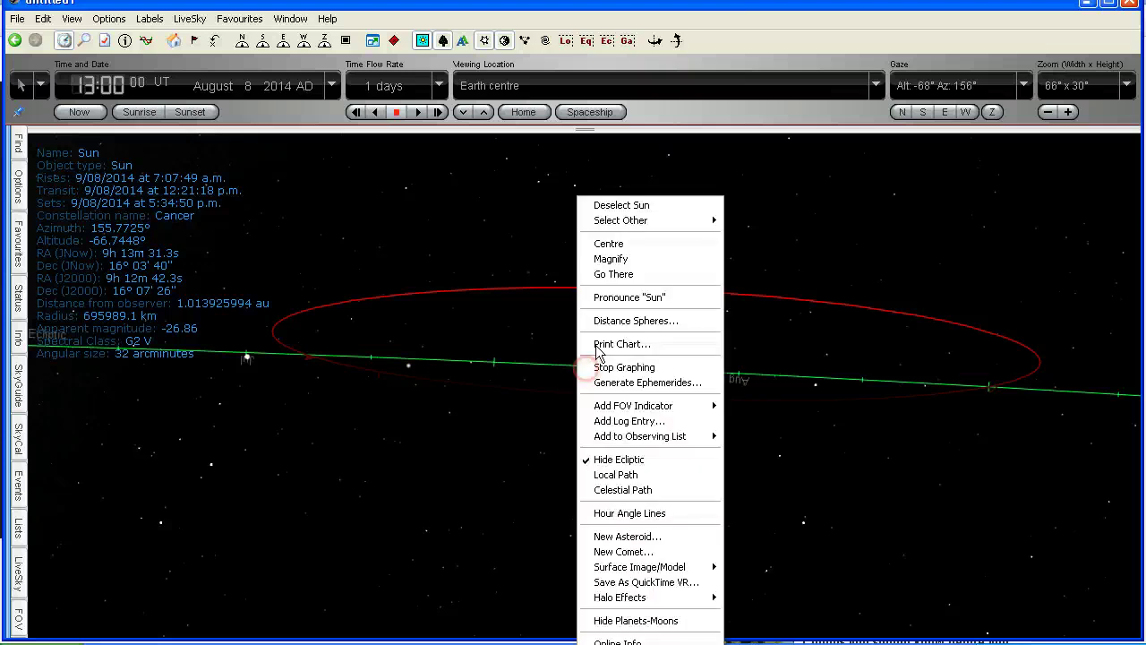
pyautogui.click(604, 241)
pyautogui.moveTo(370, 358); pyautogui.dragTo(480, 503)
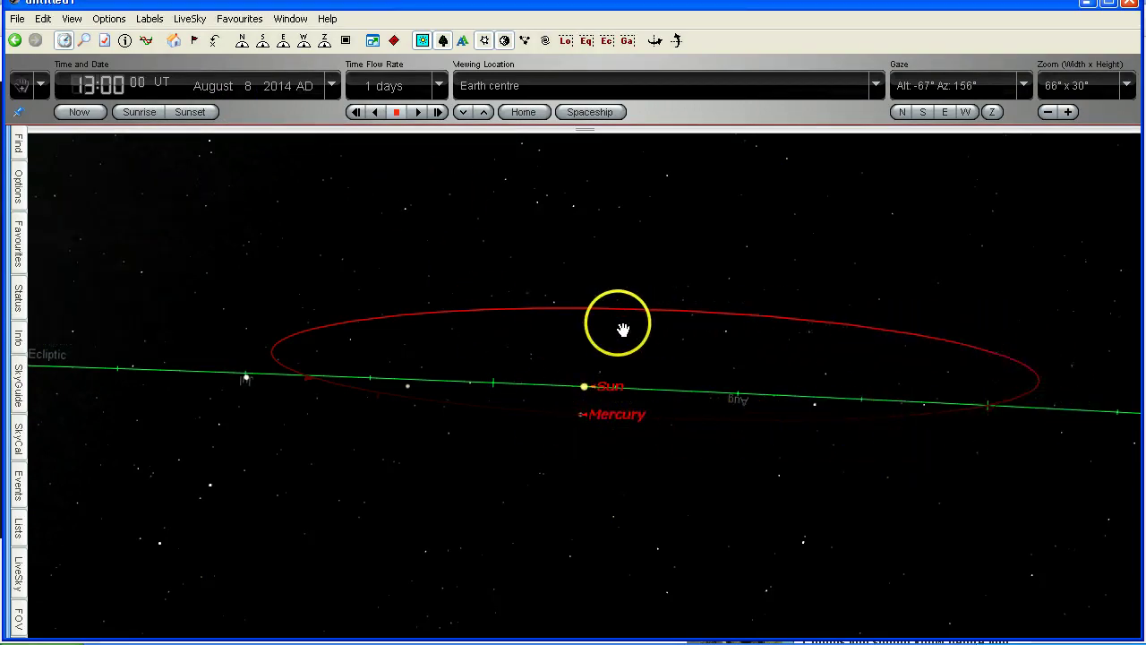
# - Advance the simulation in one-day steps to October 17, 2014, following Mercury around its orbit past the Sun
pyautogui.click(439, 112)
pyautogui.click(439, 112)
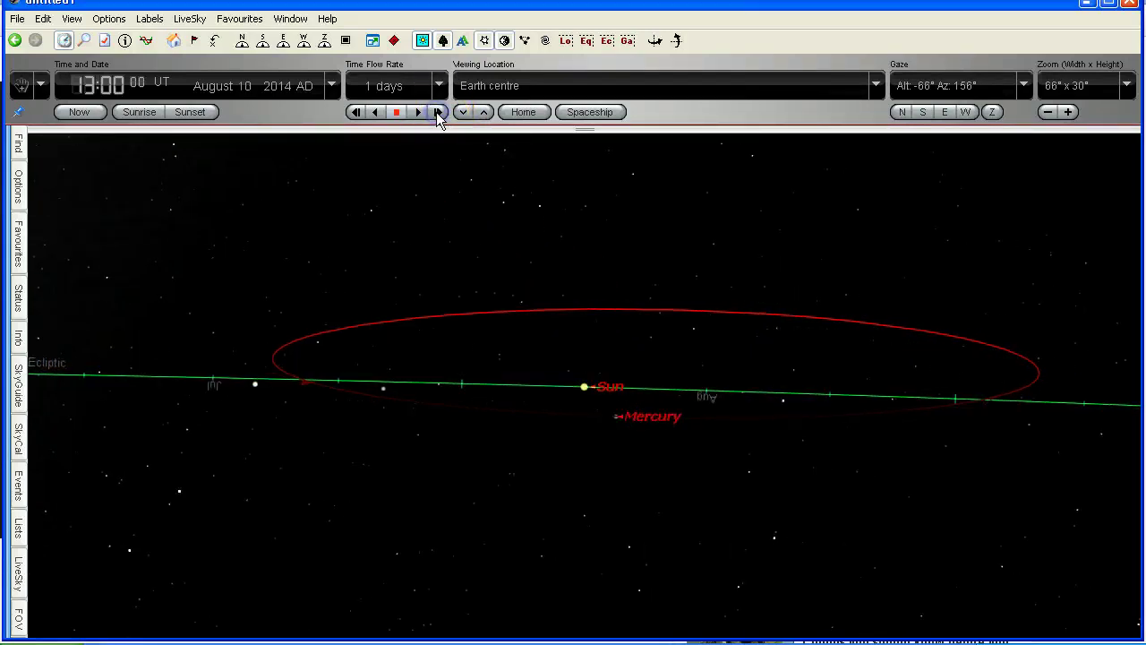
pyautogui.click(438, 112)
pyautogui.click(439, 112)
pyautogui.click(439, 112)
pyautogui.click(439, 112)
pyautogui.click(439, 112)
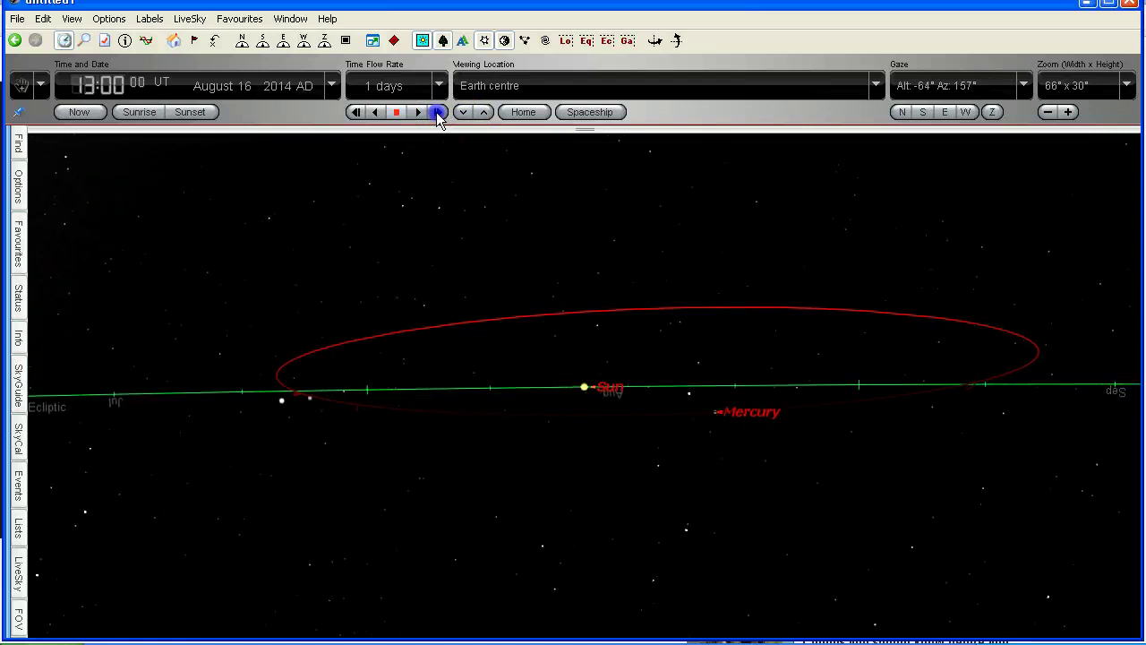
pyautogui.click(439, 112)
pyautogui.click(439, 112)
pyautogui.click(439, 112)
pyautogui.click(439, 112)
pyautogui.click(438, 112)
pyautogui.click(439, 111)
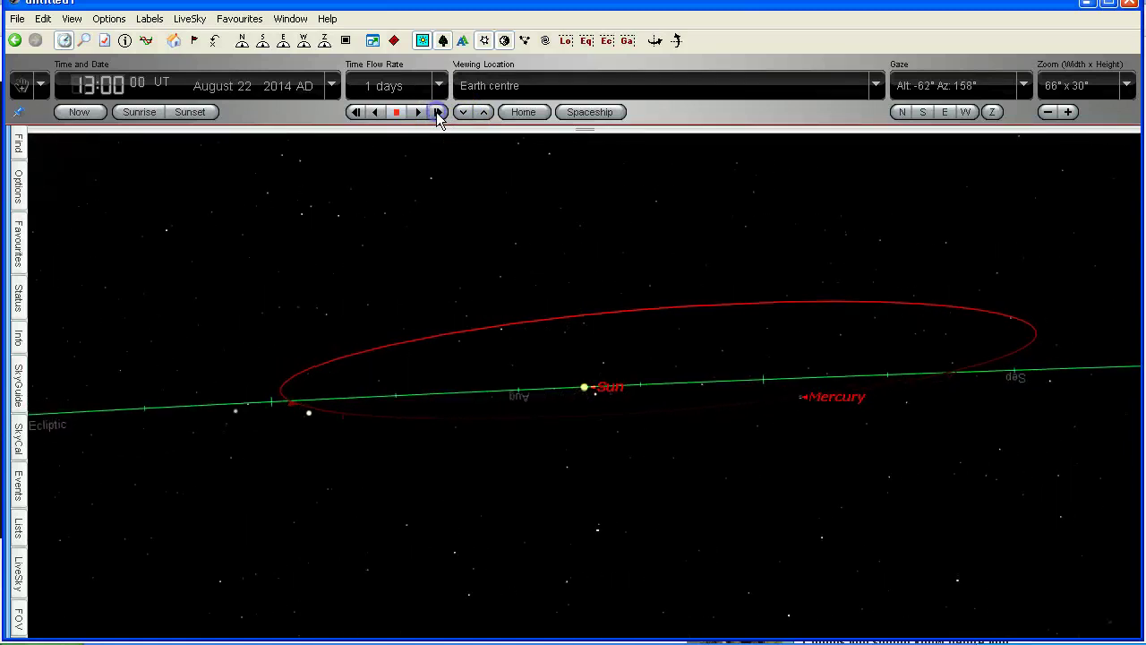
pyautogui.click(438, 112)
pyautogui.click(438, 112)
pyautogui.click(439, 112)
pyautogui.click(439, 112)
pyautogui.click(439, 112)
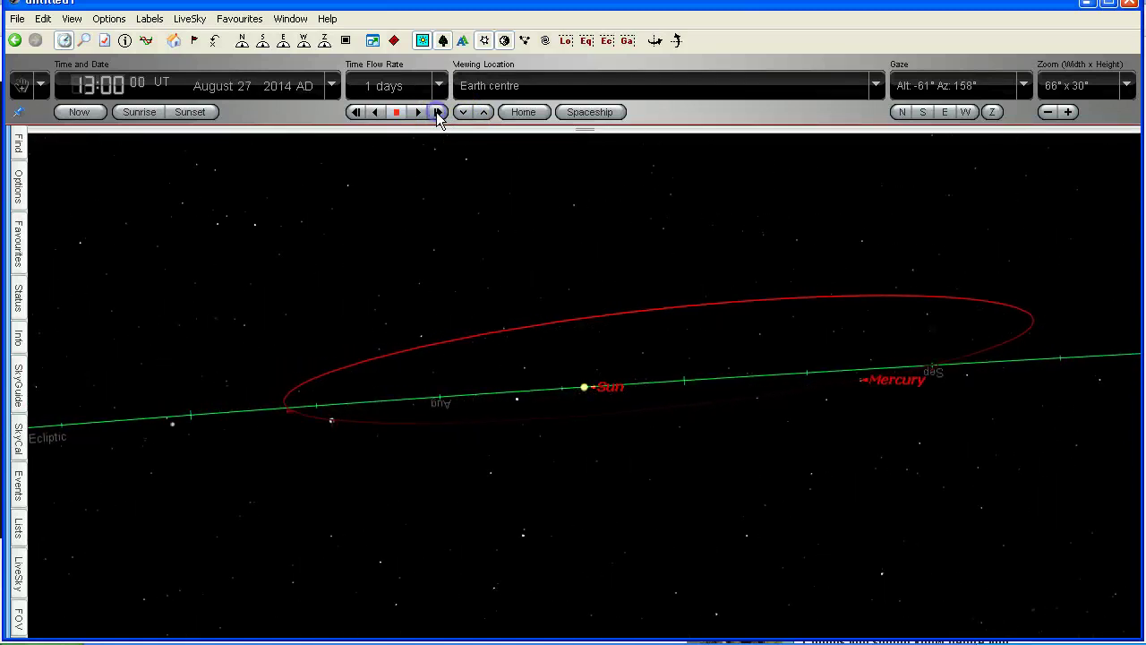
pyautogui.click(439, 111)
pyautogui.click(439, 112)
pyautogui.click(439, 112)
pyautogui.click(439, 112)
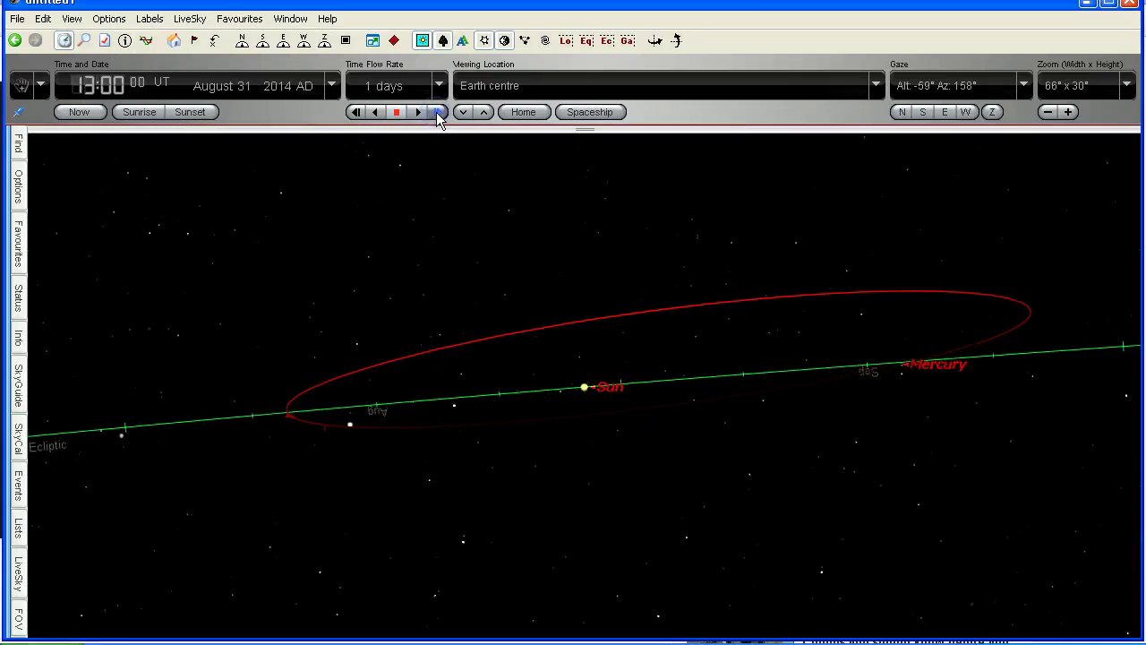
pyautogui.click(439, 112)
pyautogui.click(439, 112)
pyautogui.click(438, 112)
pyautogui.click(439, 112)
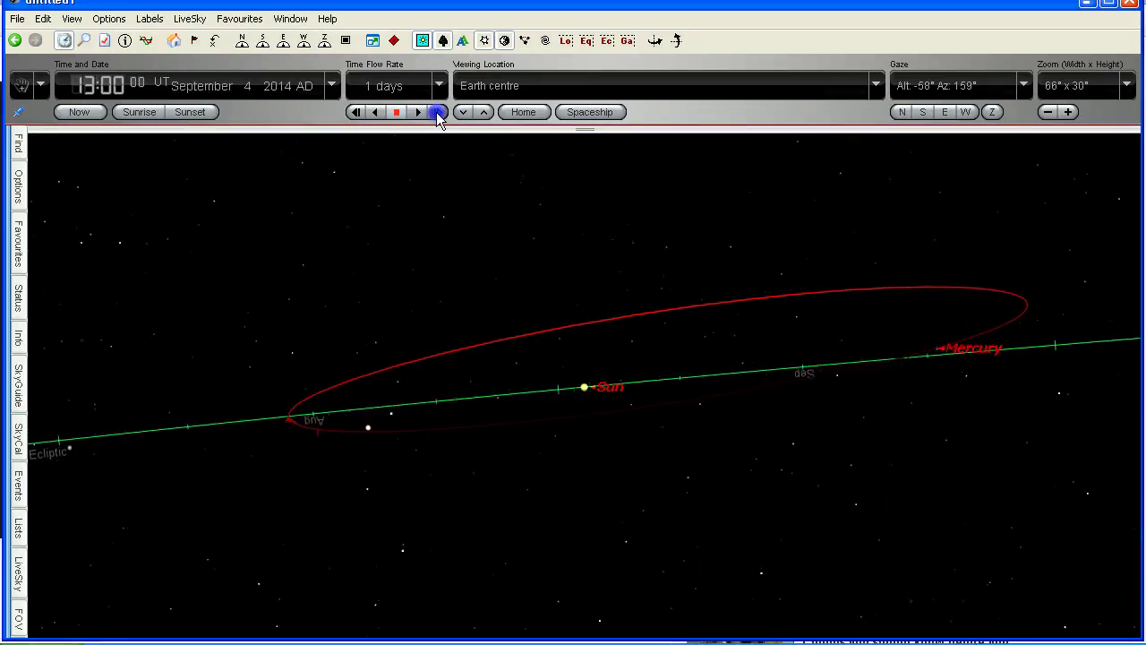
pyautogui.click(439, 112)
pyautogui.click(439, 112)
pyautogui.click(439, 112)
pyautogui.click(439, 112)
pyautogui.click(439, 112)
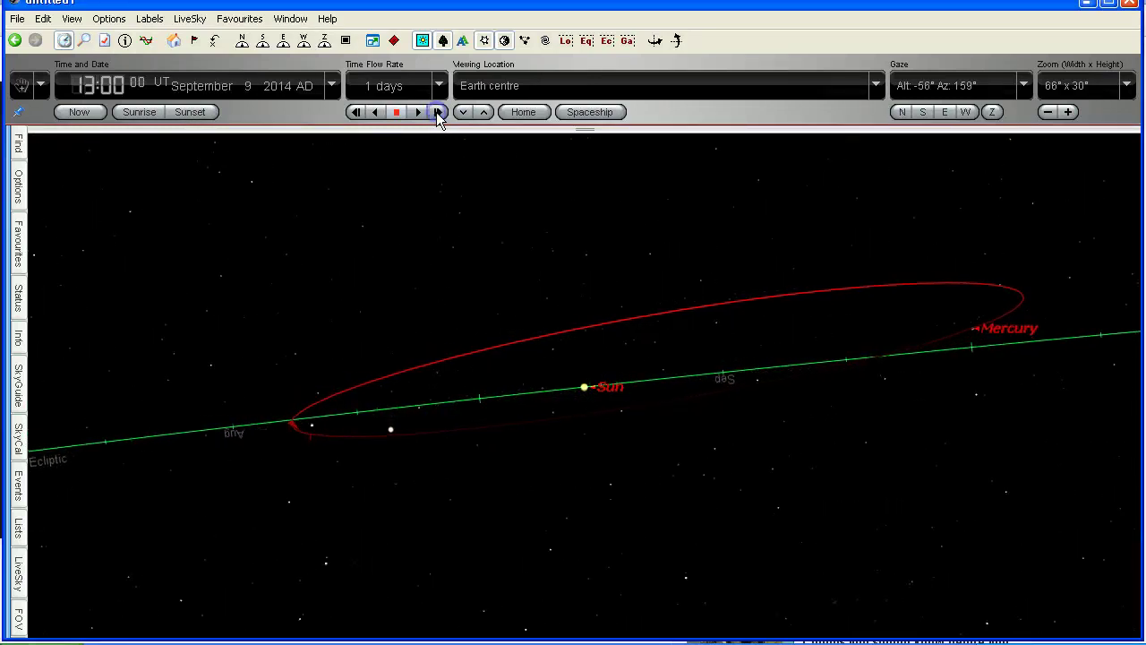
pyautogui.click(439, 111)
pyautogui.click(439, 112)
pyautogui.click(439, 111)
pyautogui.click(439, 112)
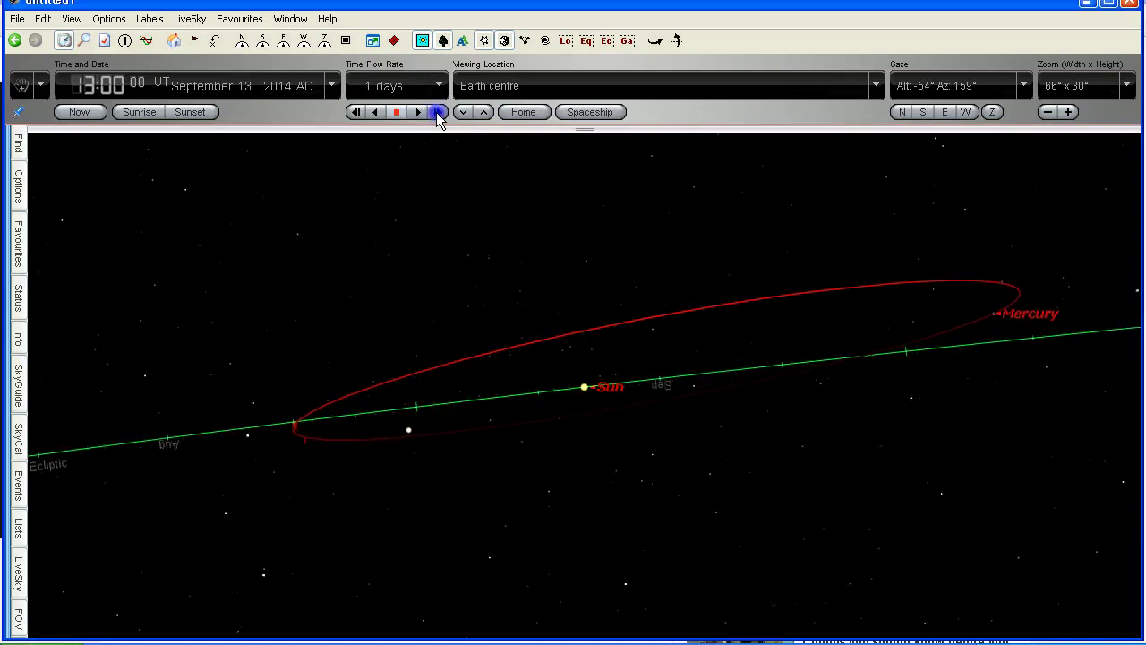
pyautogui.click(439, 112)
pyautogui.click(439, 112)
pyautogui.click(439, 112)
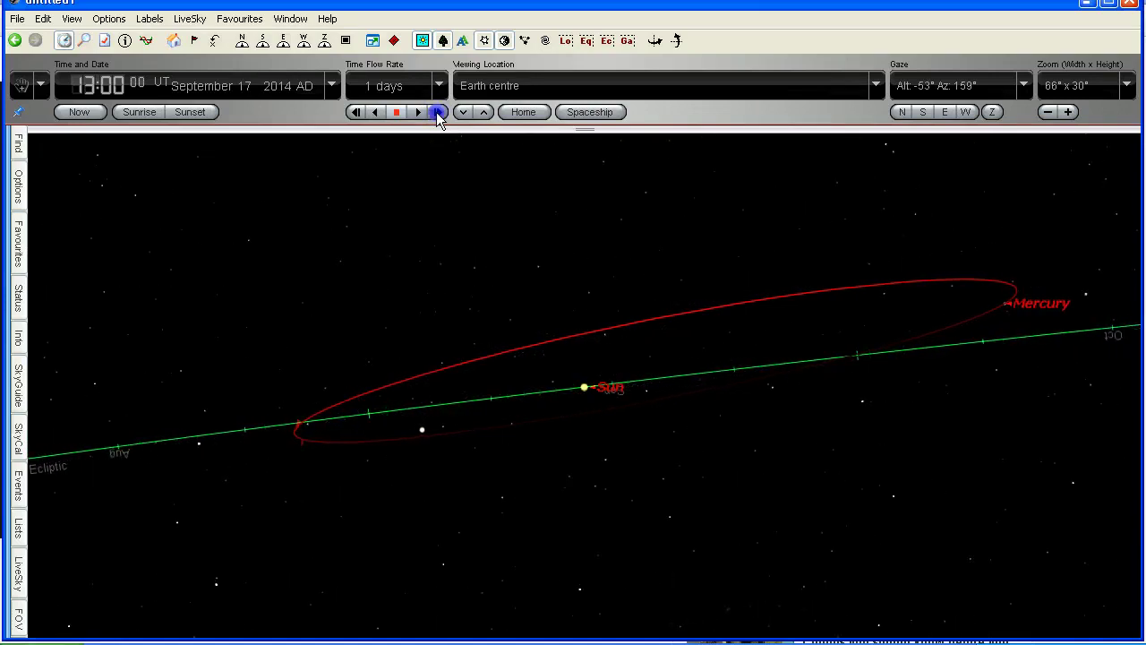
pyautogui.click(439, 112)
pyautogui.click(438, 112)
pyautogui.click(438, 112)
pyautogui.click(439, 112)
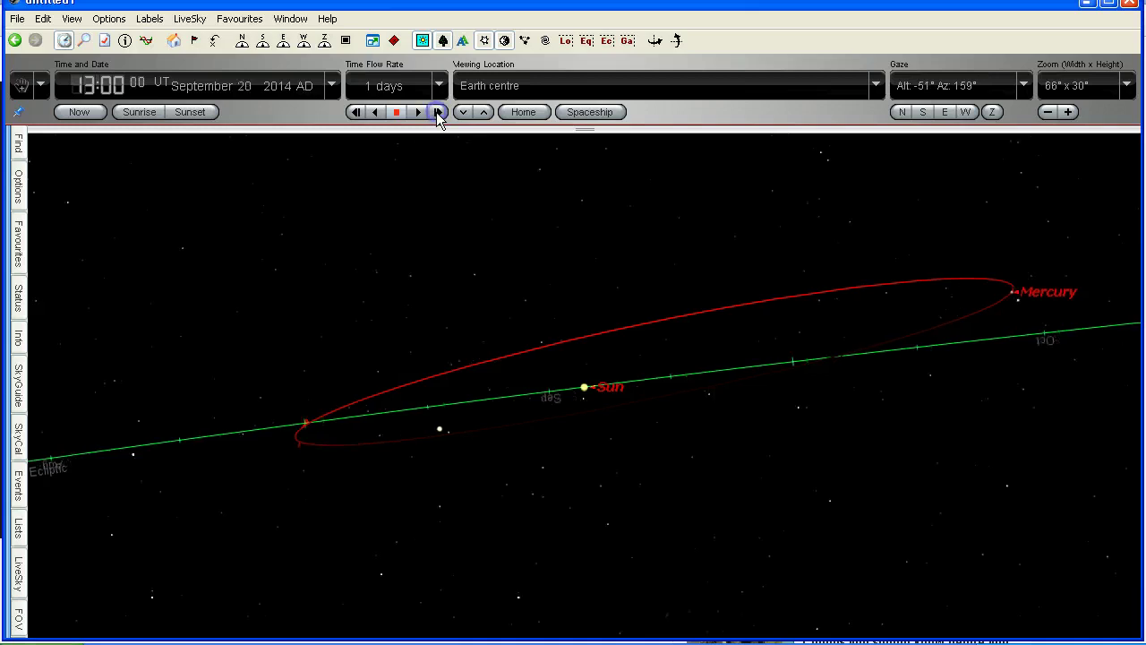
pyautogui.click(438, 112)
pyautogui.click(438, 112)
pyautogui.click(438, 112)
pyautogui.click(439, 112)
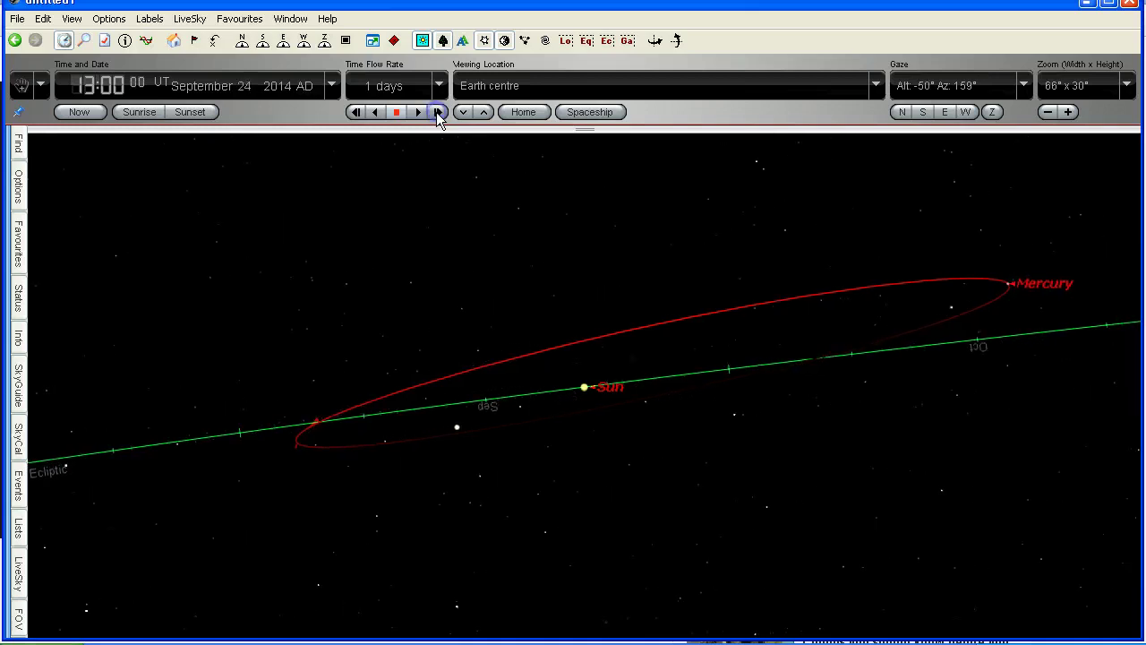
pyautogui.click(439, 112)
pyautogui.click(438, 112)
pyautogui.click(439, 112)
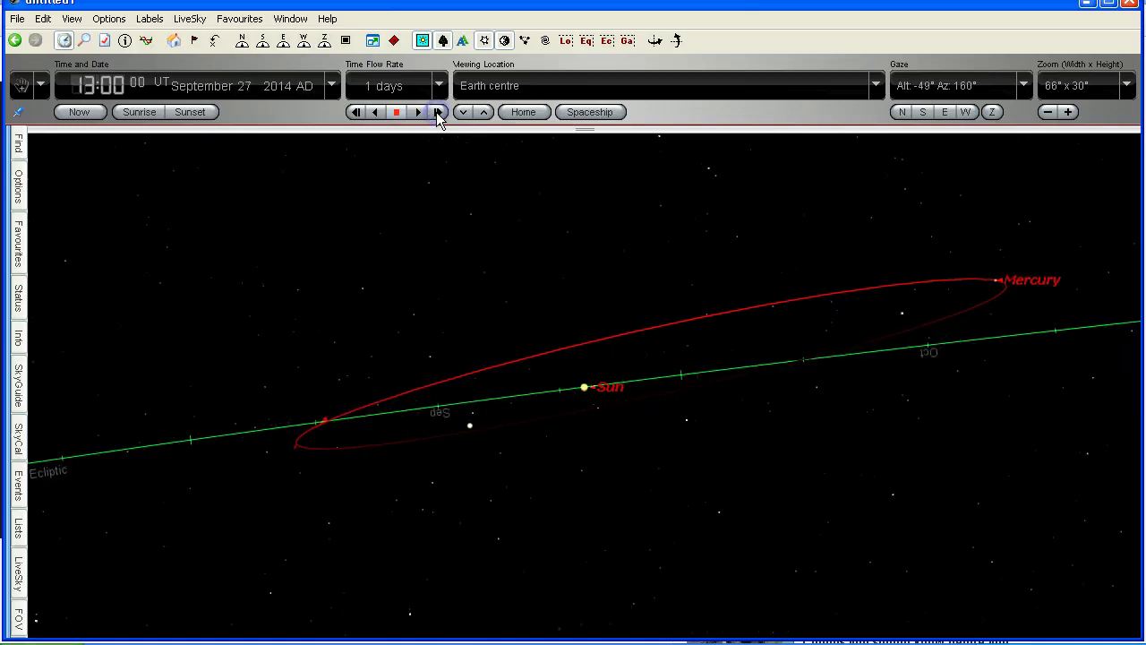
pyautogui.click(439, 112)
pyautogui.click(439, 112)
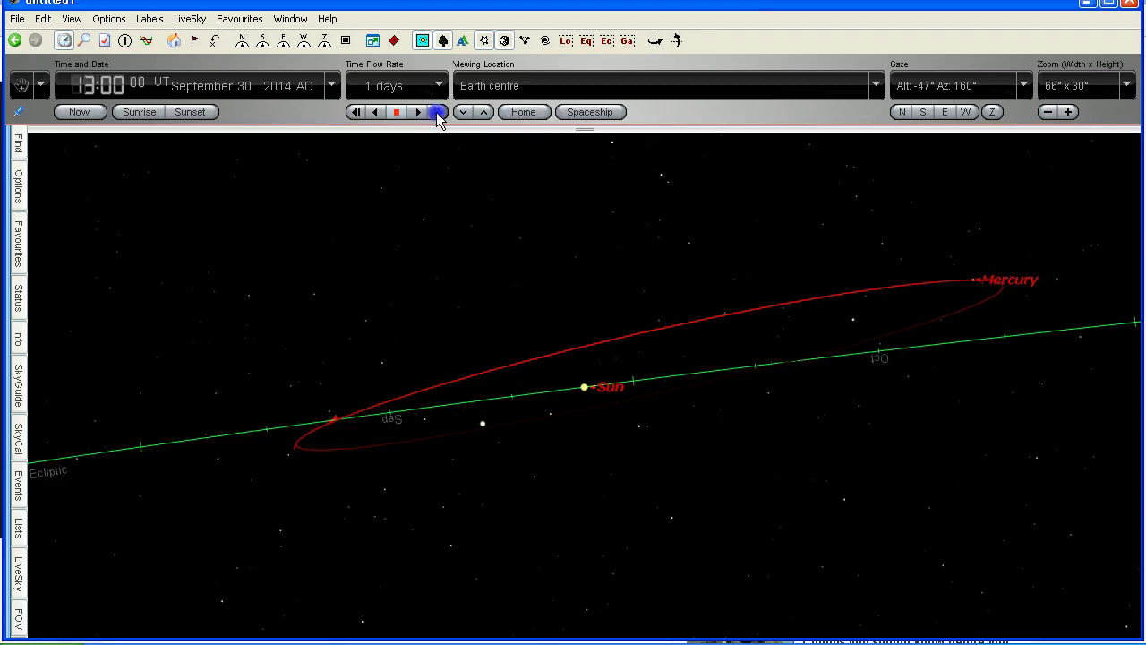
pyautogui.click(439, 112)
pyautogui.click(439, 112)
pyautogui.click(439, 111)
pyautogui.click(439, 112)
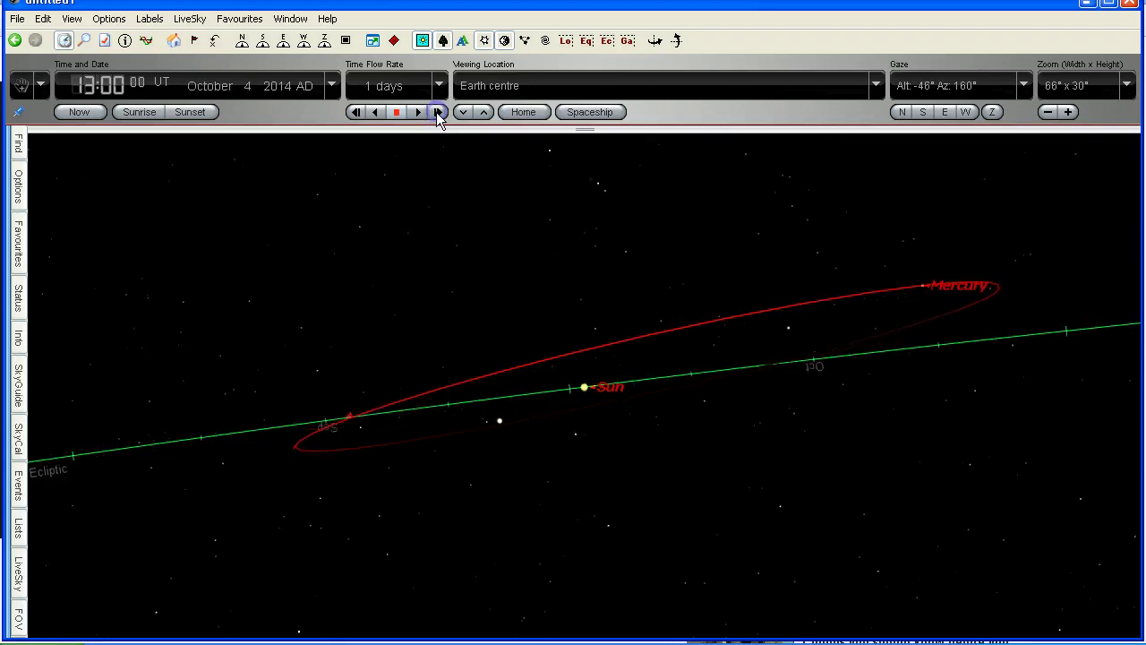
pyautogui.click(439, 112)
pyautogui.click(439, 112)
pyautogui.click(439, 112)
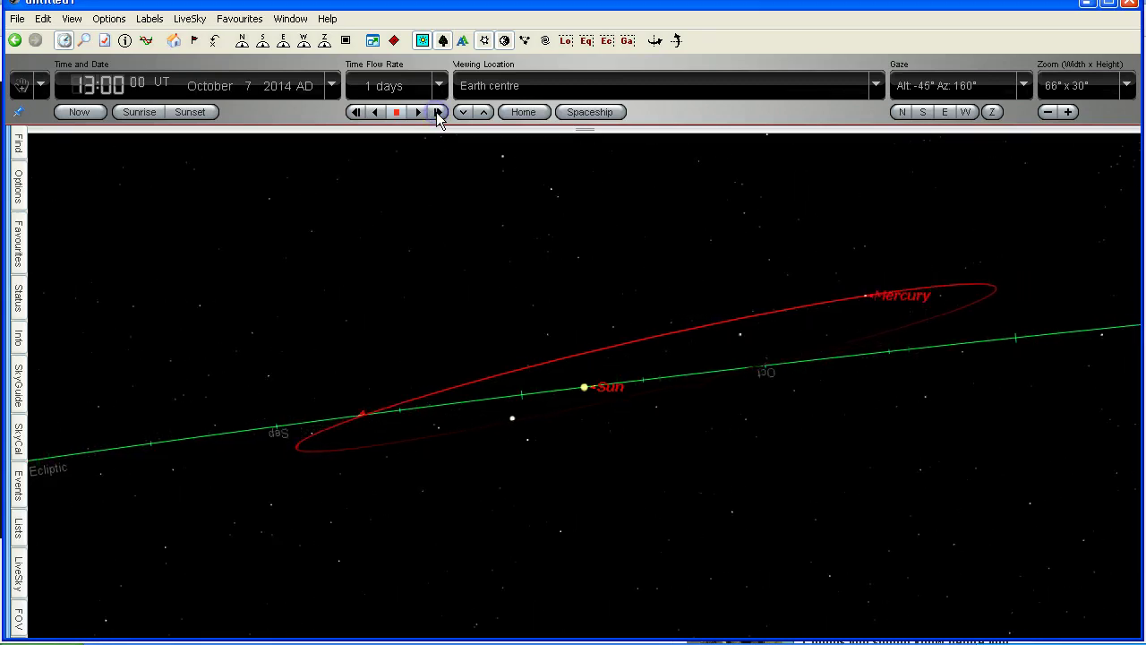
pyautogui.click(439, 112)
pyautogui.click(439, 112)
pyautogui.click(439, 112)
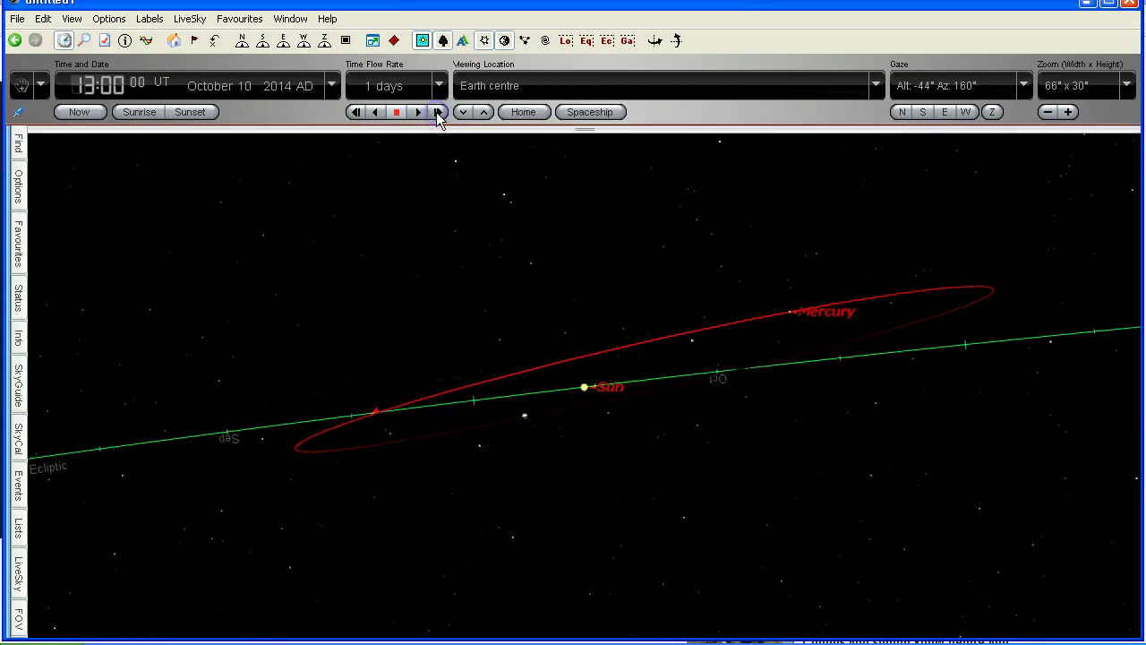
pyautogui.click(439, 112)
pyautogui.click(439, 112)
pyautogui.click(438, 112)
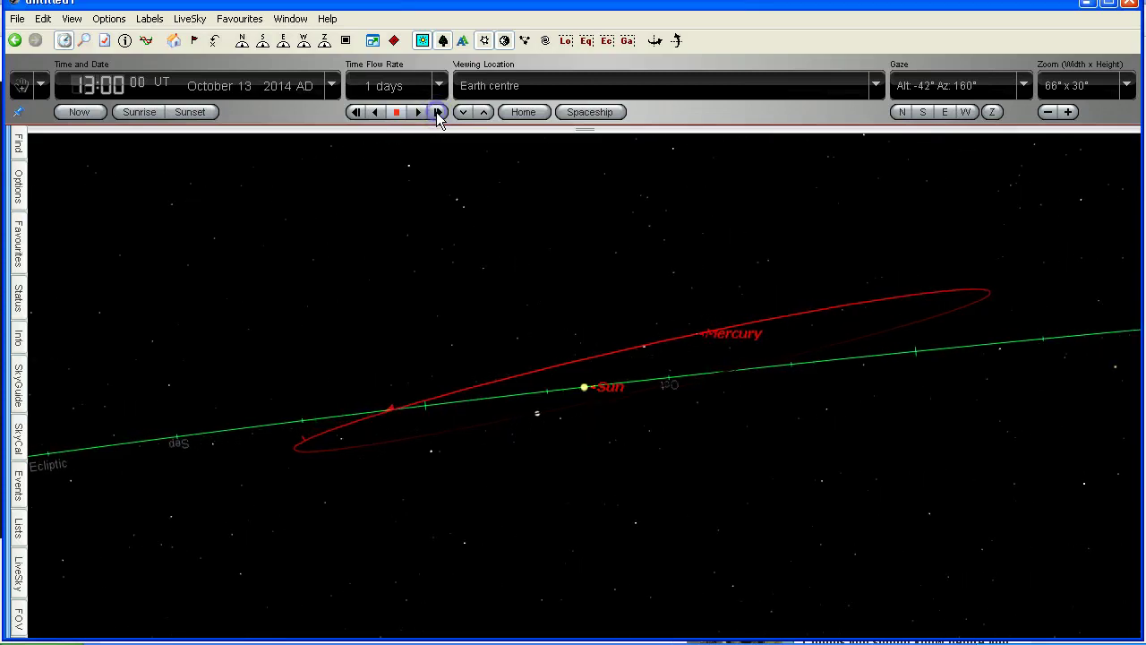
pyautogui.click(439, 112)
pyautogui.click(438, 112)
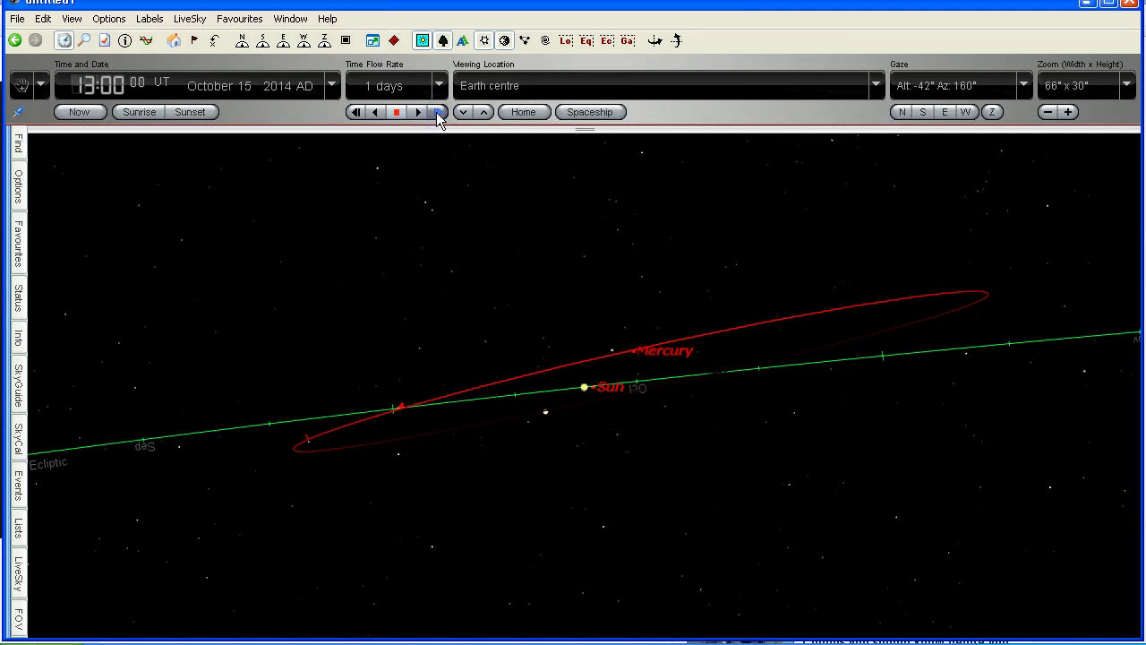
pyautogui.click(439, 112)
pyautogui.click(439, 112)
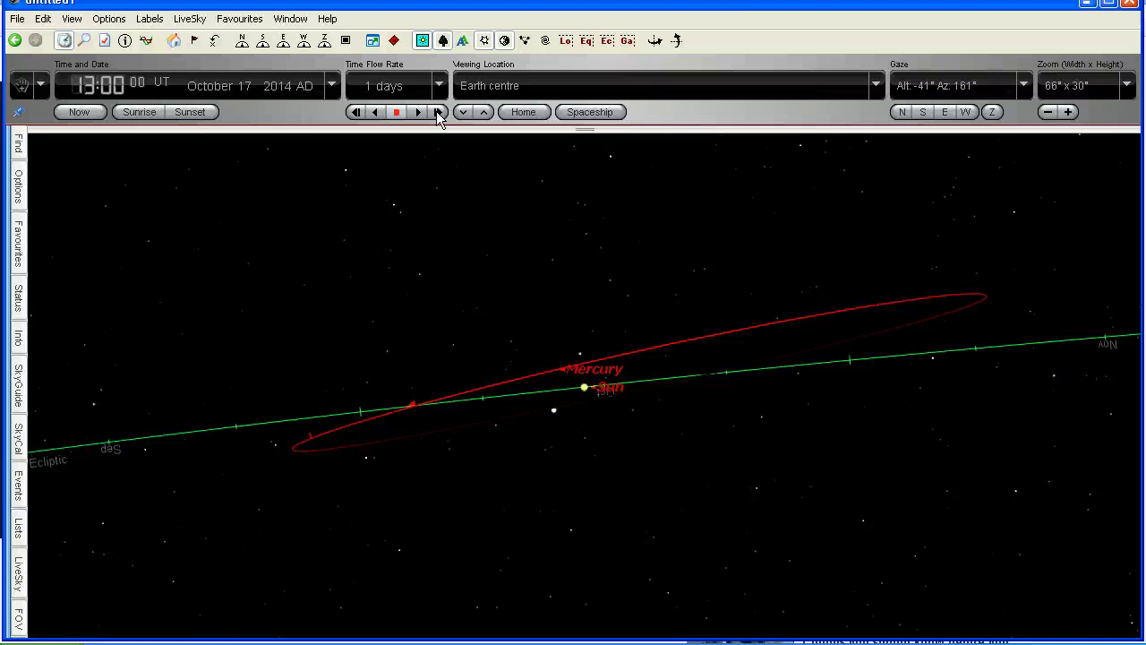
# - Advance the simulation in one-day steps from October 17 into early December 2014, following Mercury around its orbit past the Sun
pyautogui.click(438, 112)
pyautogui.click(438, 112)
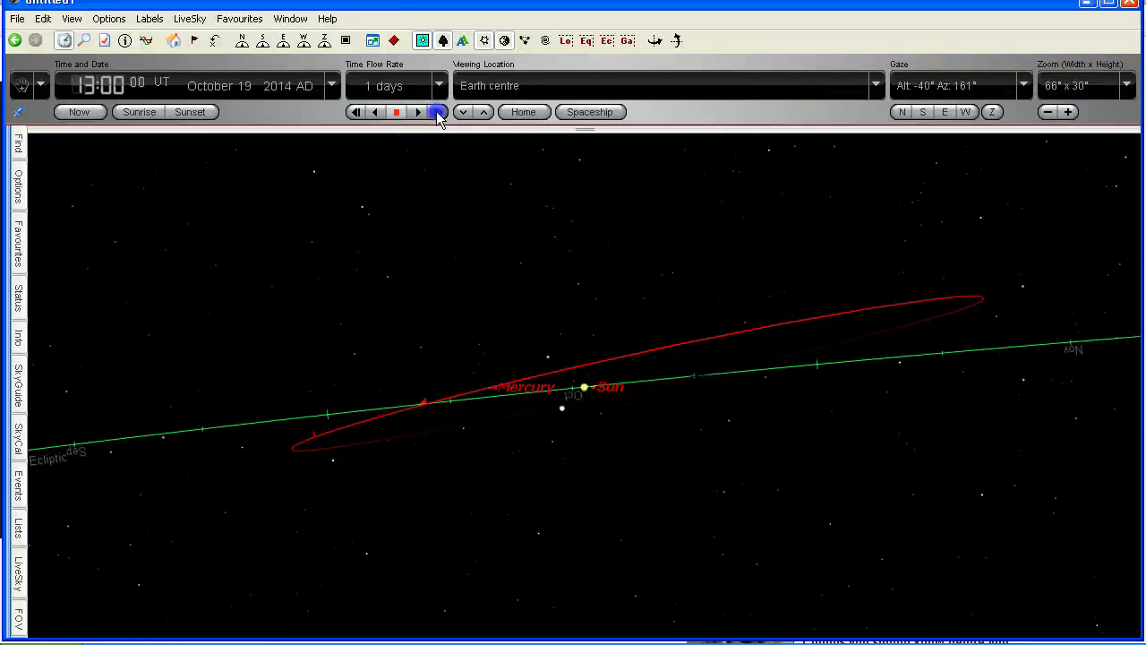
pyautogui.click(438, 112)
pyautogui.click(438, 112)
pyautogui.click(437, 112)
pyautogui.click(438, 112)
pyautogui.click(438, 112)
pyautogui.click(438, 112)
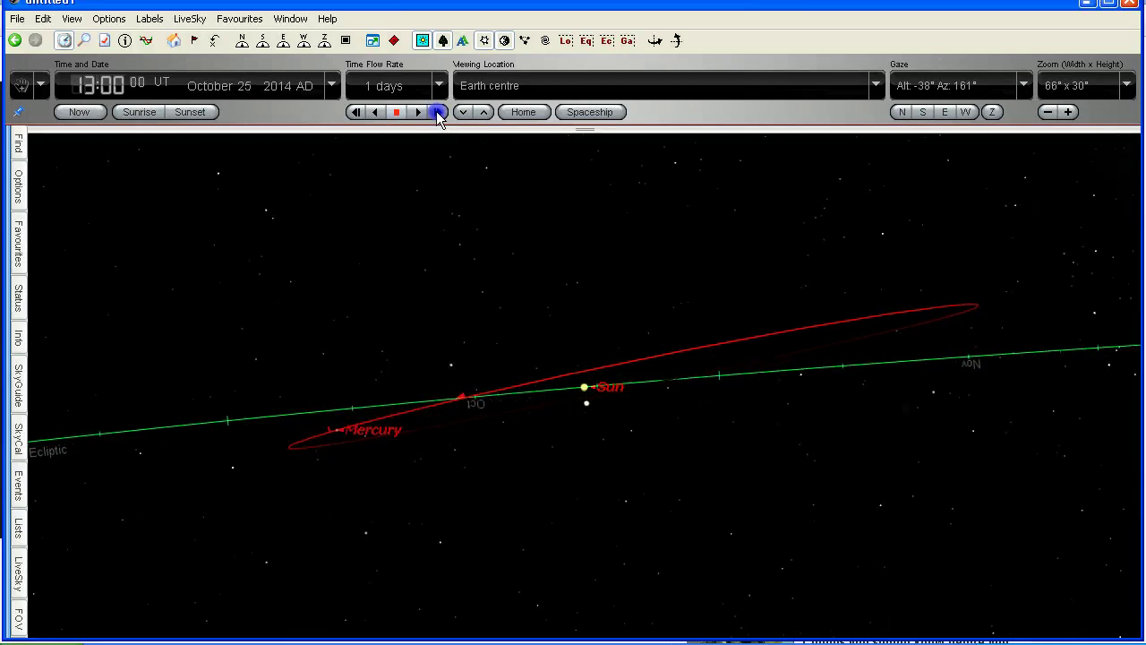
pyautogui.click(438, 112)
pyautogui.click(438, 112)
pyautogui.click(438, 112)
pyautogui.click(438, 112)
pyautogui.click(438, 112)
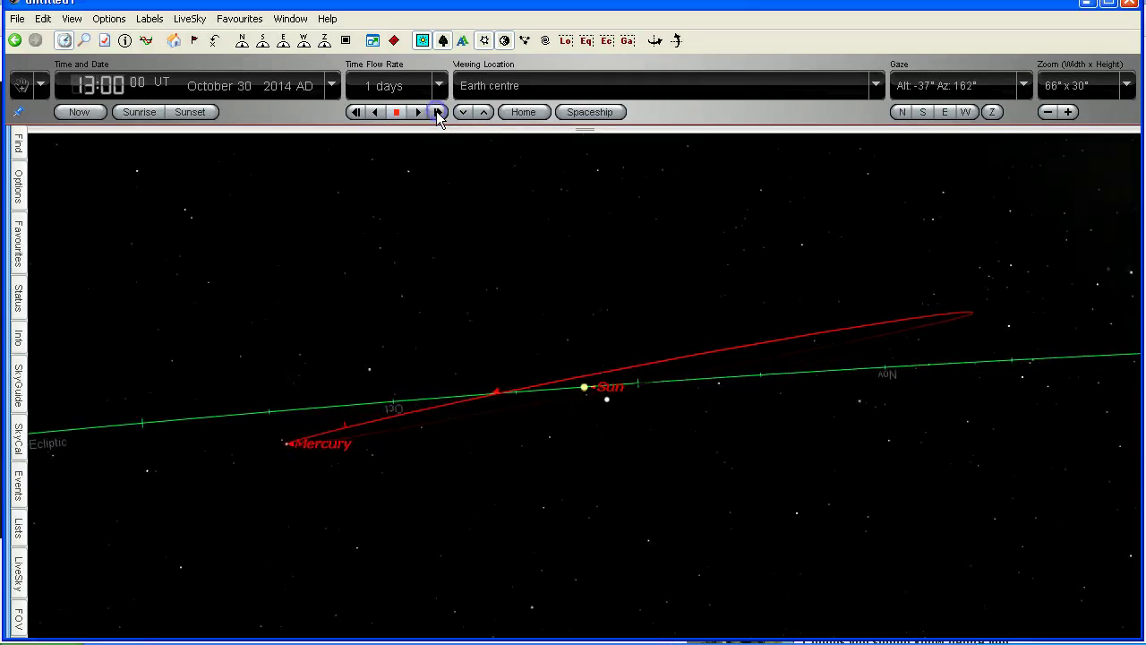
pyautogui.click(438, 112)
pyautogui.click(437, 112)
pyautogui.click(438, 112)
pyautogui.click(438, 112)
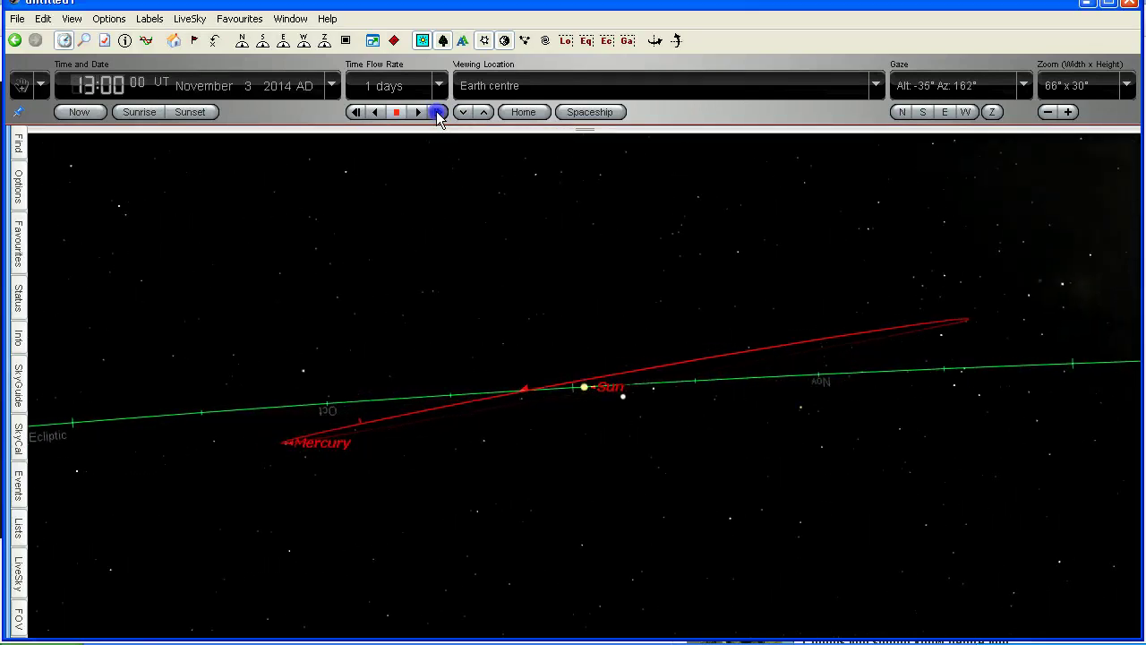
pyautogui.click(438, 112)
pyautogui.click(438, 112)
pyautogui.click(438, 112)
pyautogui.click(438, 112)
pyautogui.click(438, 112)
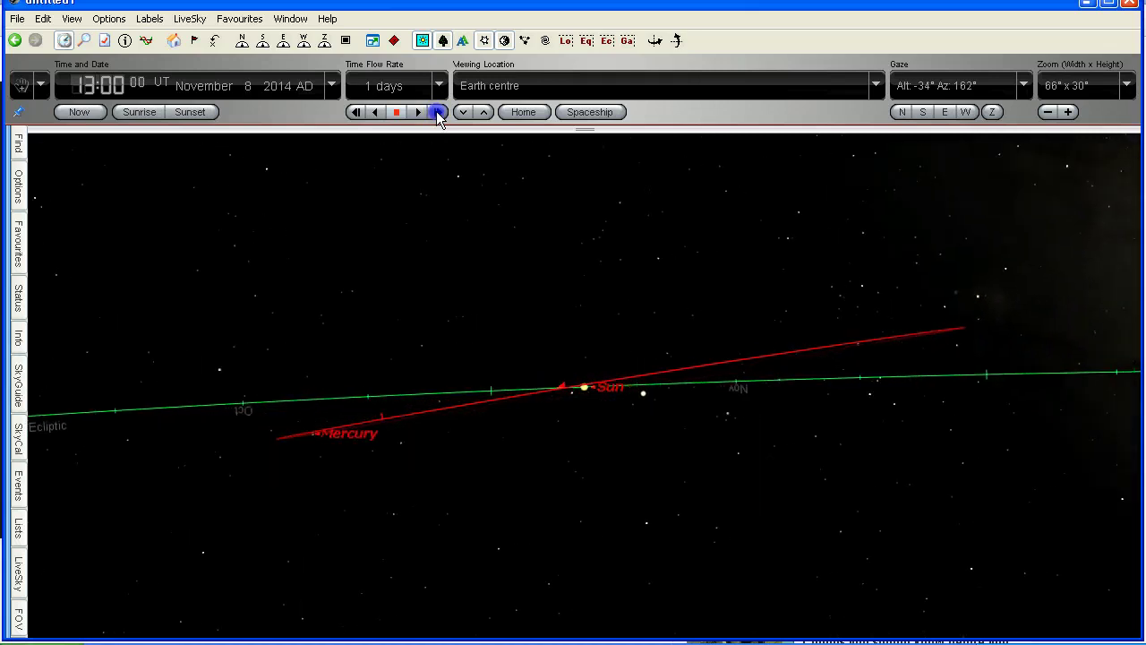
pyautogui.click(438, 112)
pyautogui.click(438, 112)
pyautogui.click(438, 112)
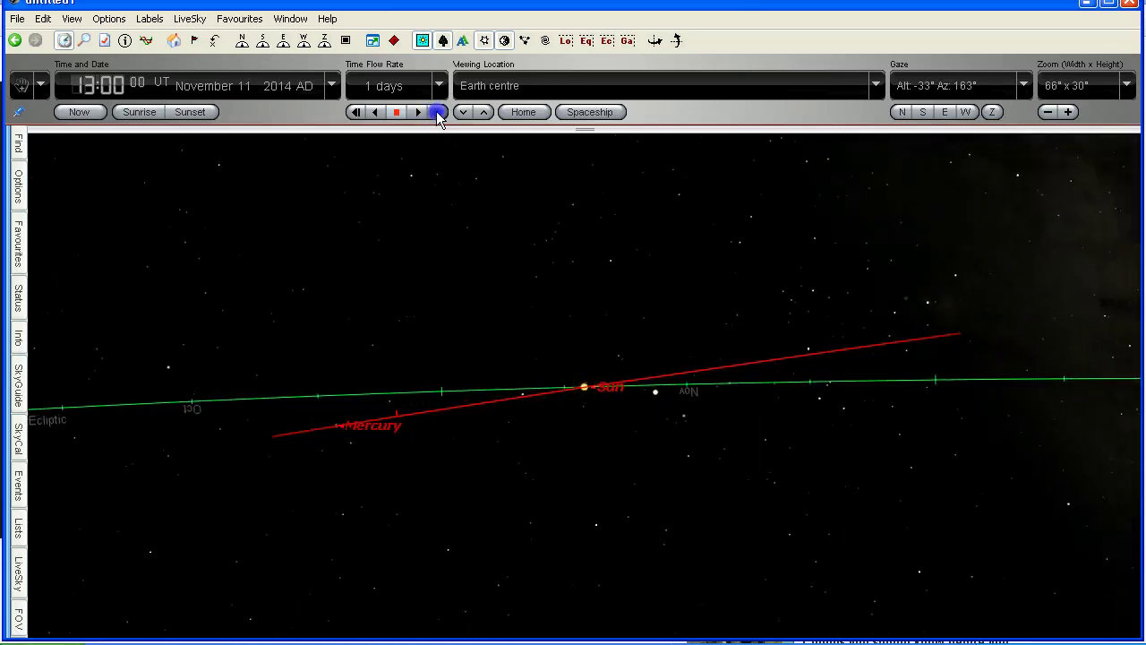
pyautogui.click(438, 112)
pyautogui.click(438, 112)
pyautogui.click(438, 112)
pyautogui.click(438, 112)
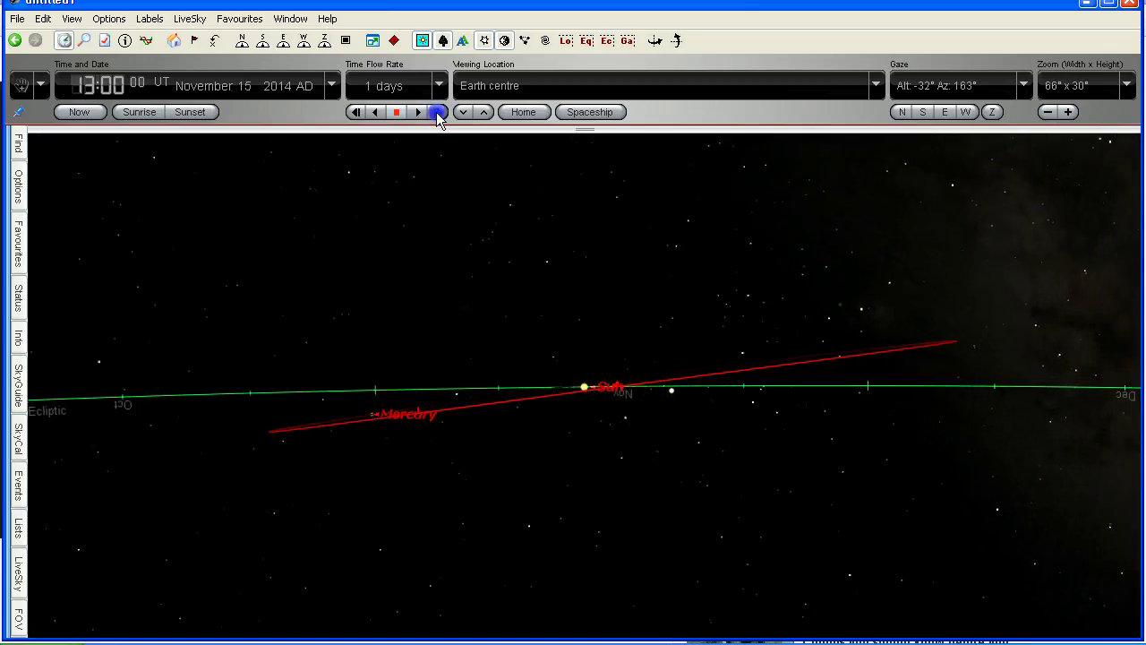
pyautogui.click(438, 112)
pyautogui.click(438, 112)
pyautogui.click(438, 112)
pyautogui.click(438, 112)
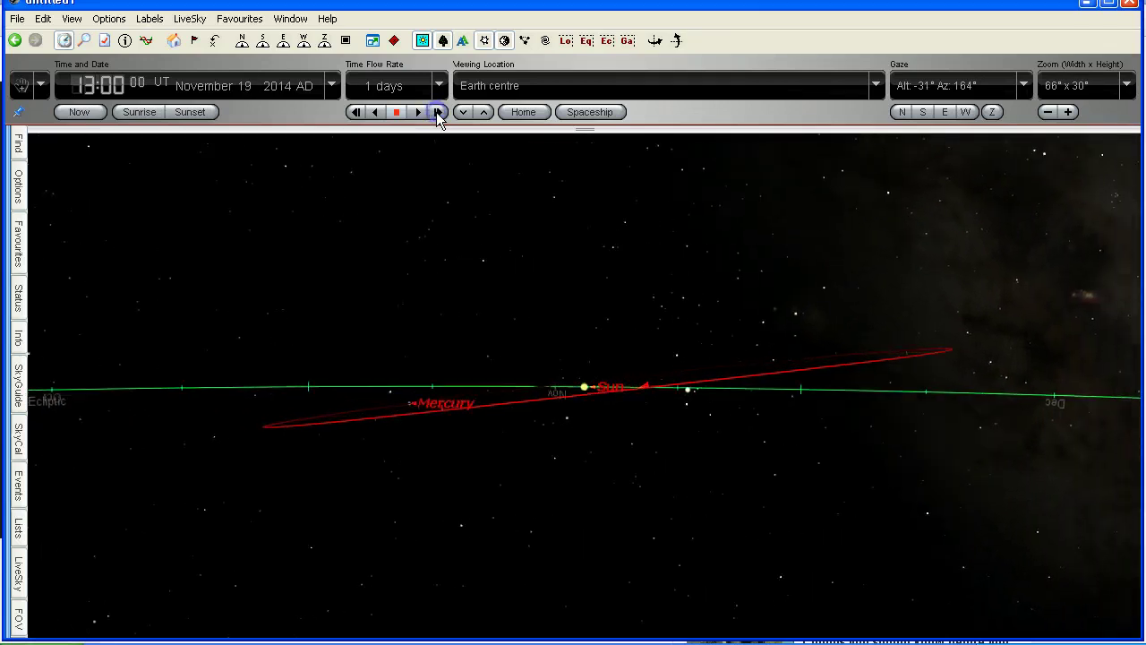
pyautogui.click(438, 112)
pyautogui.click(438, 112)
pyautogui.click(438, 112)
pyautogui.click(438, 112)
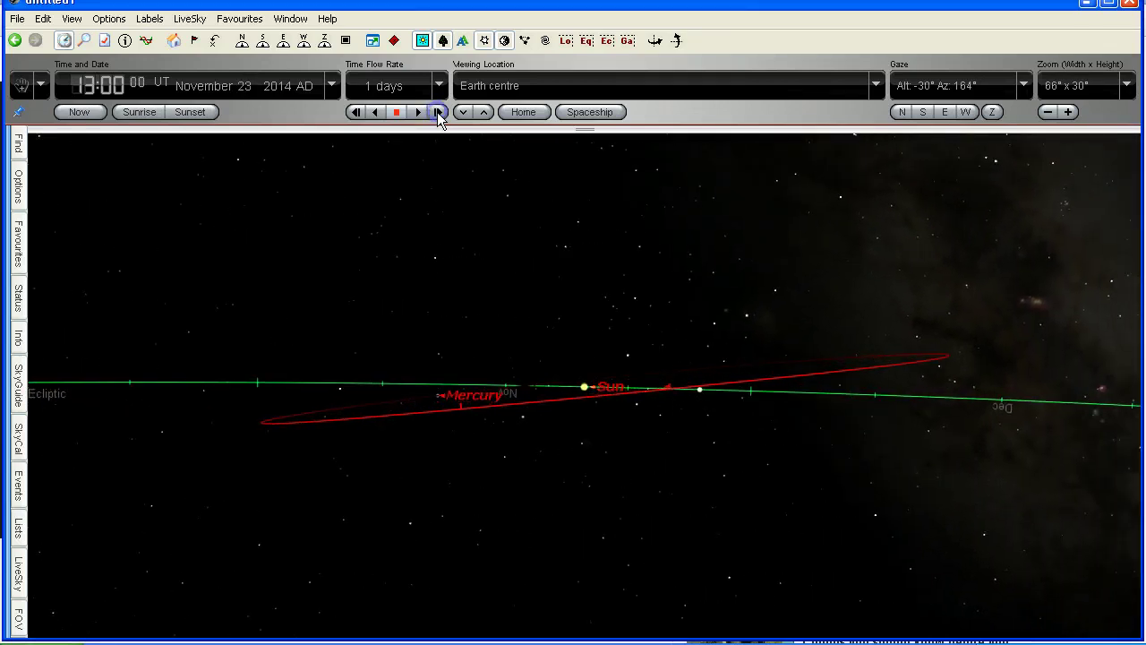
pyautogui.click(438, 112)
pyautogui.click(438, 112)
pyautogui.click(438, 112)
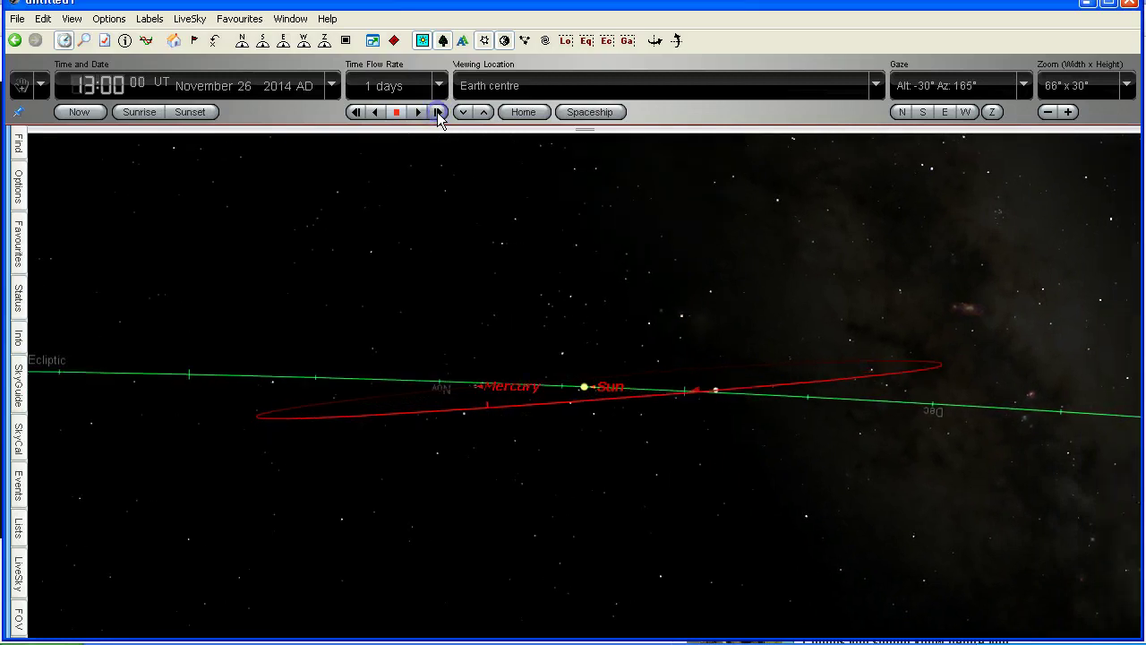
pyautogui.click(438, 112)
pyautogui.click(438, 112)
pyautogui.click(438, 112)
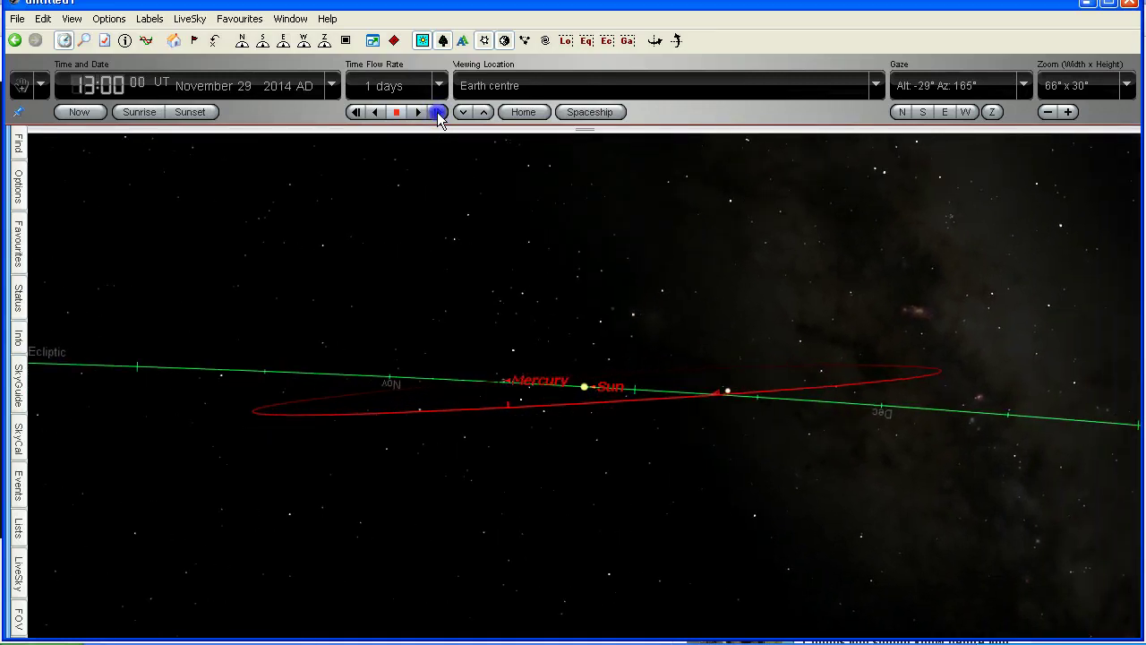
pyautogui.click(438, 112)
pyautogui.click(438, 112)
pyautogui.click(438, 112)
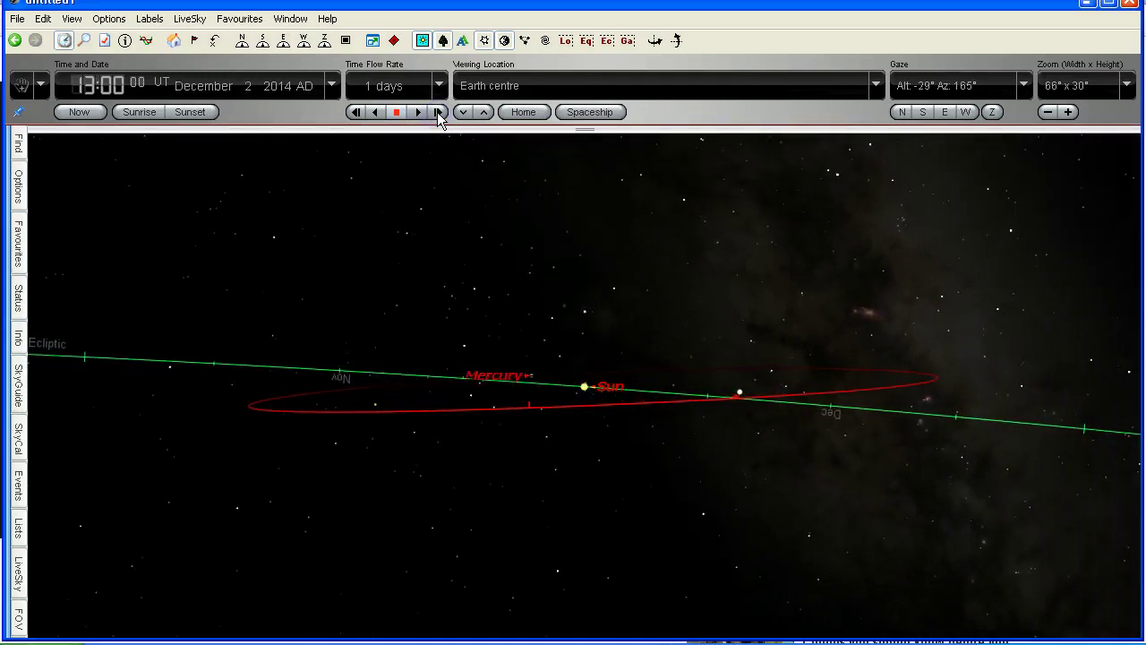
pyautogui.click(438, 112)
pyautogui.click(437, 112)
pyautogui.click(438, 112)
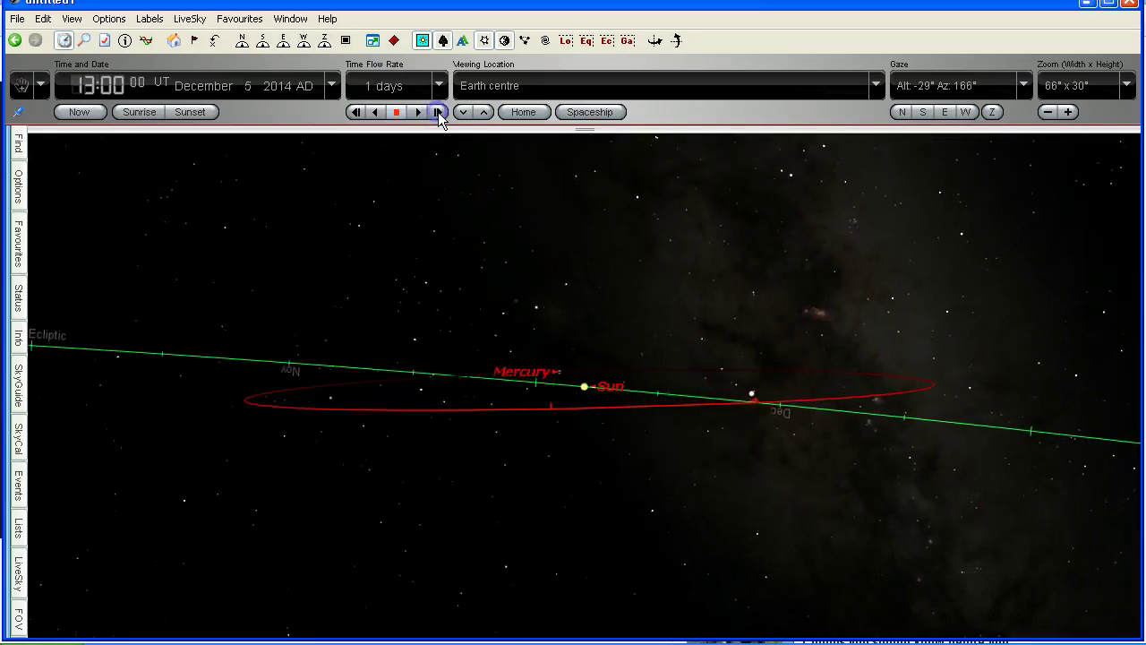
pyautogui.click(438, 112)
pyautogui.click(438, 112)
pyautogui.click(437, 112)
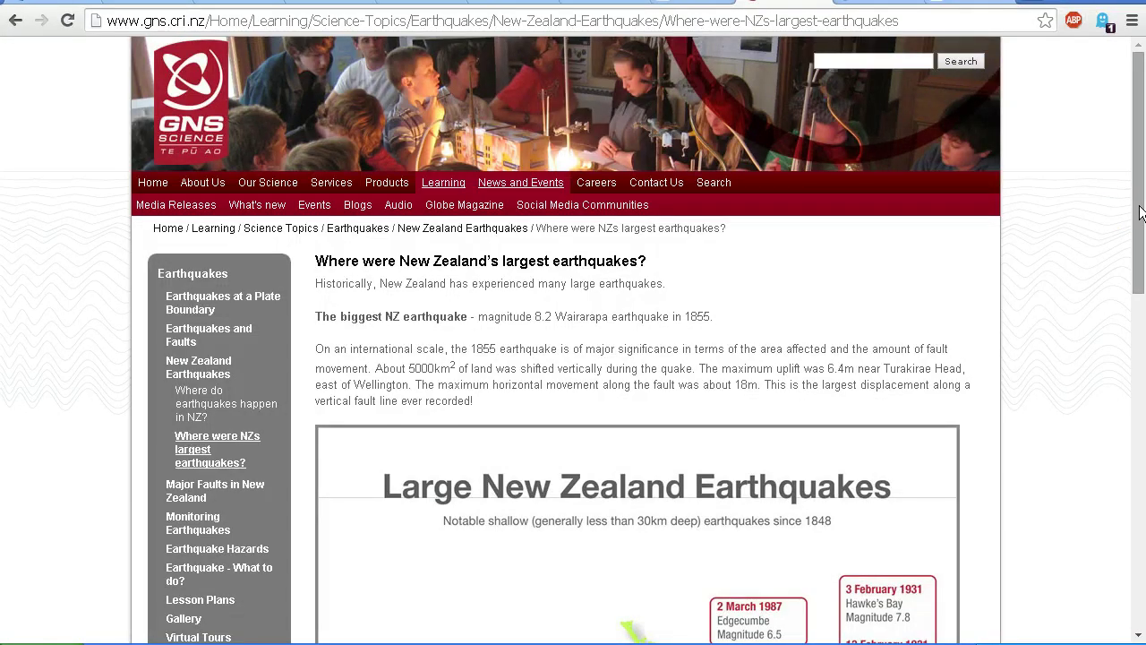
# - On the GNS Science page about New Zealand's largest earthquakes, examine the map of large earthquakes with their dates and magnitudes
pyautogui.click(1140, 210)
pyautogui.moveTo(1140, 219); pyautogui.dragTo(1140, 266)
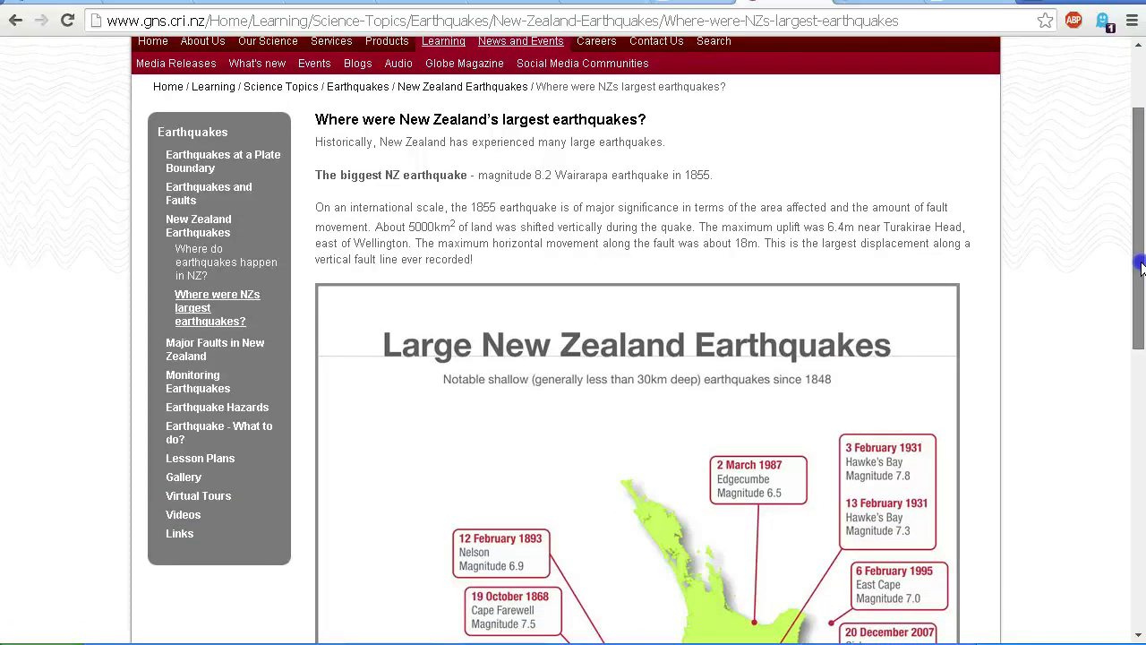
pyautogui.moveTo(1140, 266); pyautogui.dragTo(1142, 424)
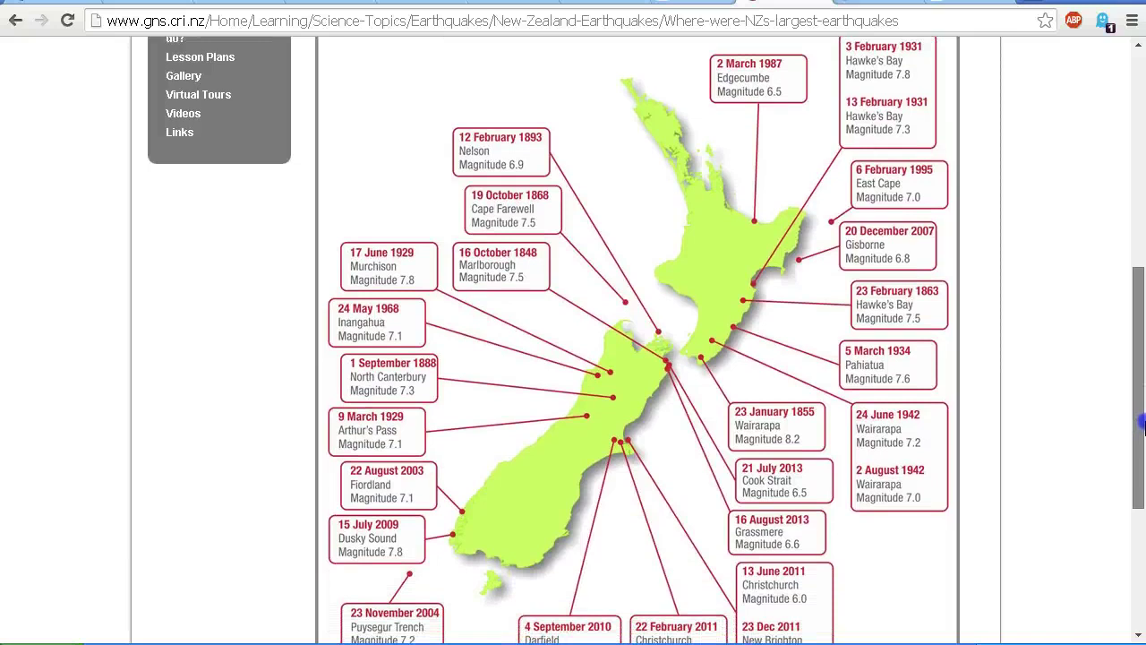
pyautogui.moveTo(1143, 424)
pyautogui.mouseDown()
pyautogui.moveTo(1143, 459)
pyautogui.moveTo(1142, 428)
pyautogui.mouseUp()
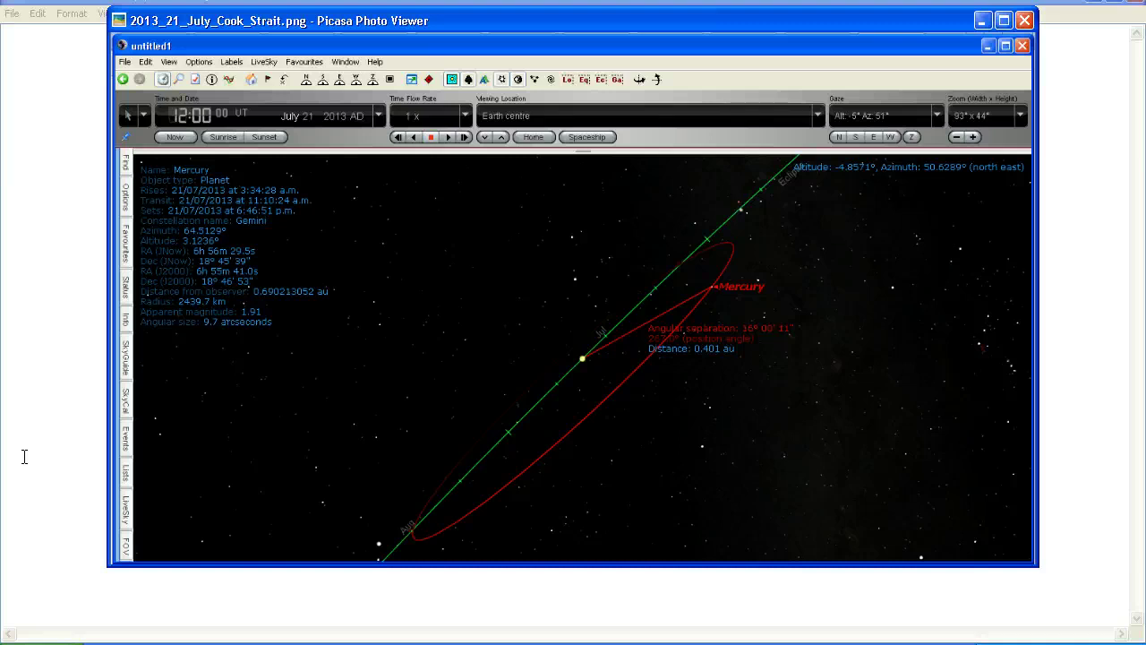
# - In Picasa Photo Viewer, browse the Mercury and Sun charts for earthquake dates from 2013_21_July_Cook_Strait.png to 1931_03_Feb_Hawkes_Bay_M7.8.png
pyautogui.press('Right')
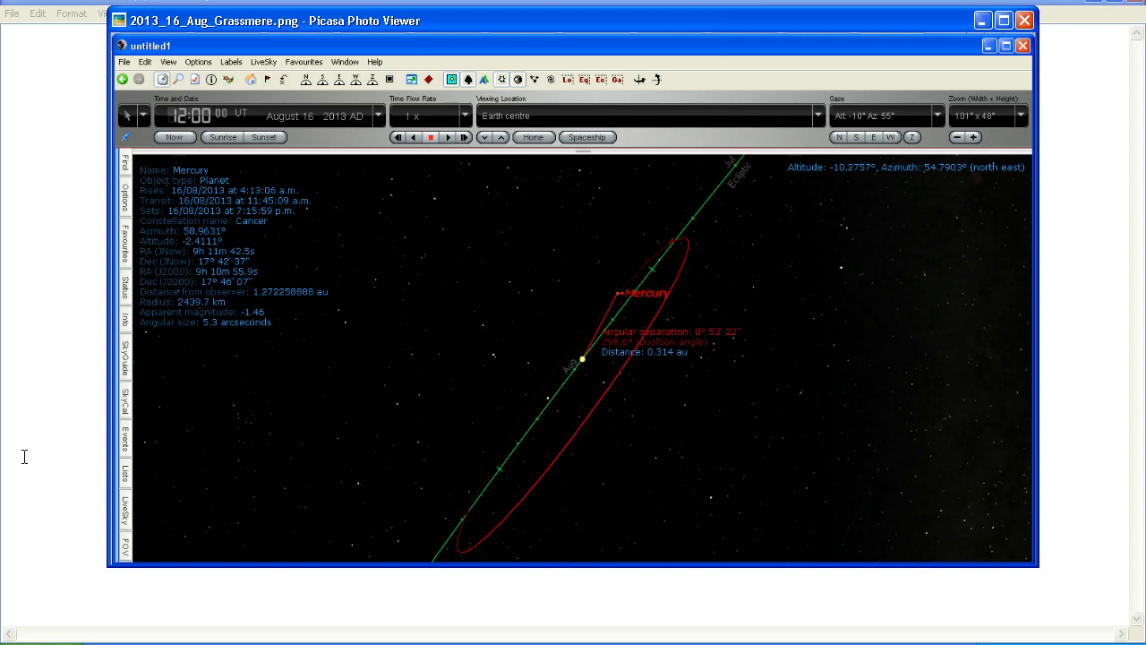
pyautogui.press('Left')
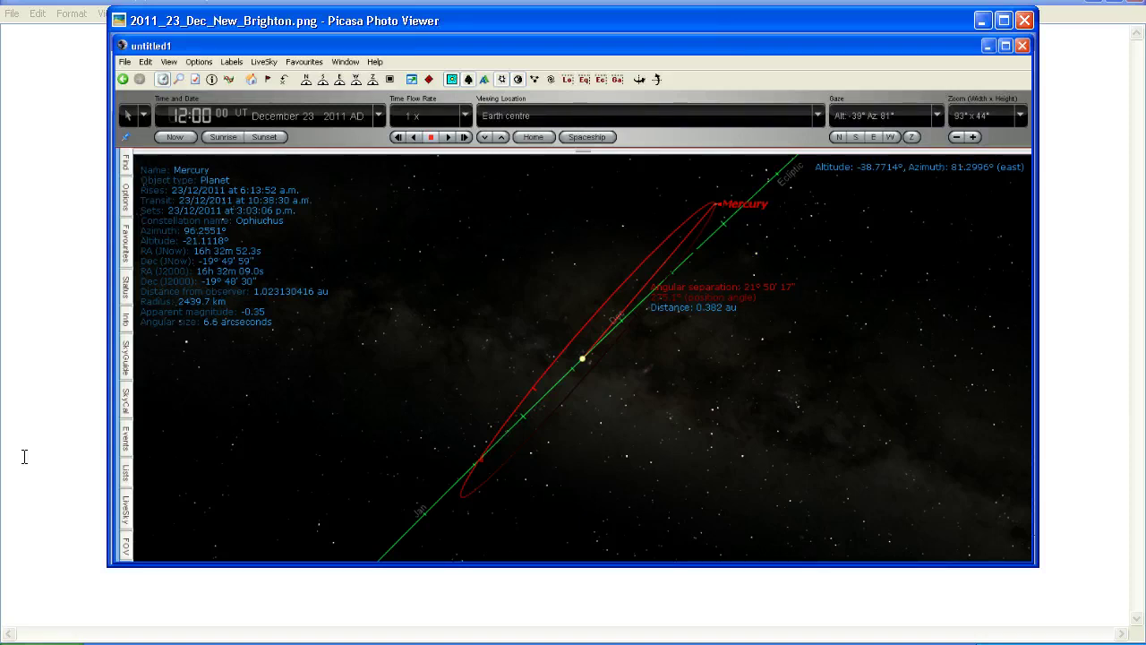
pyautogui.press('Left')
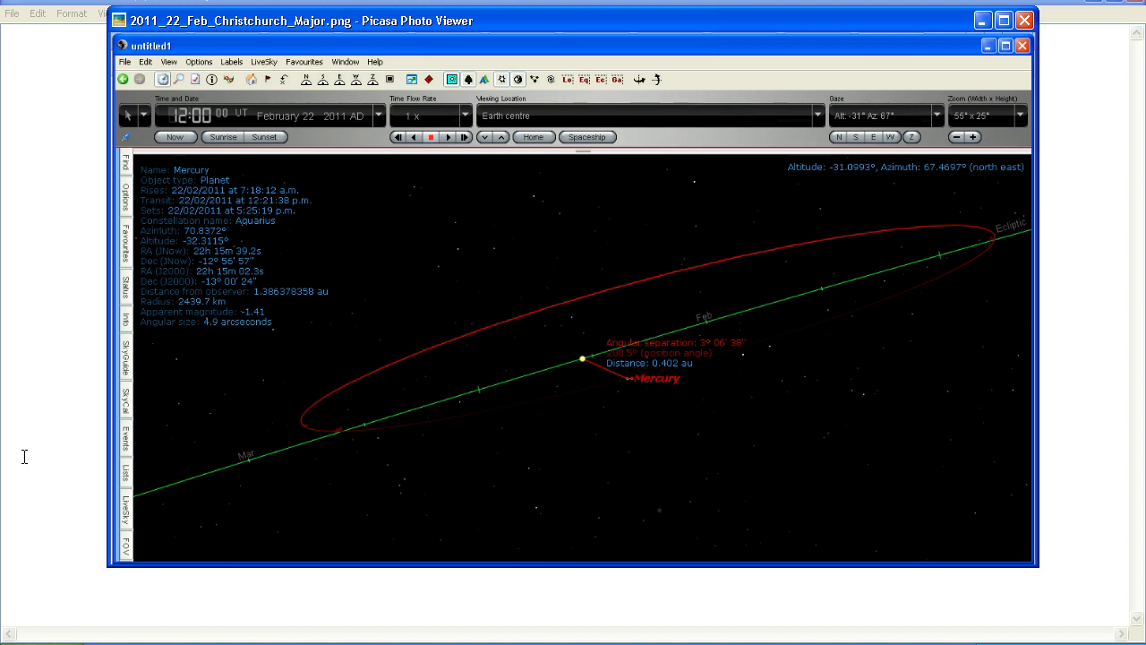
pyautogui.press('Right')
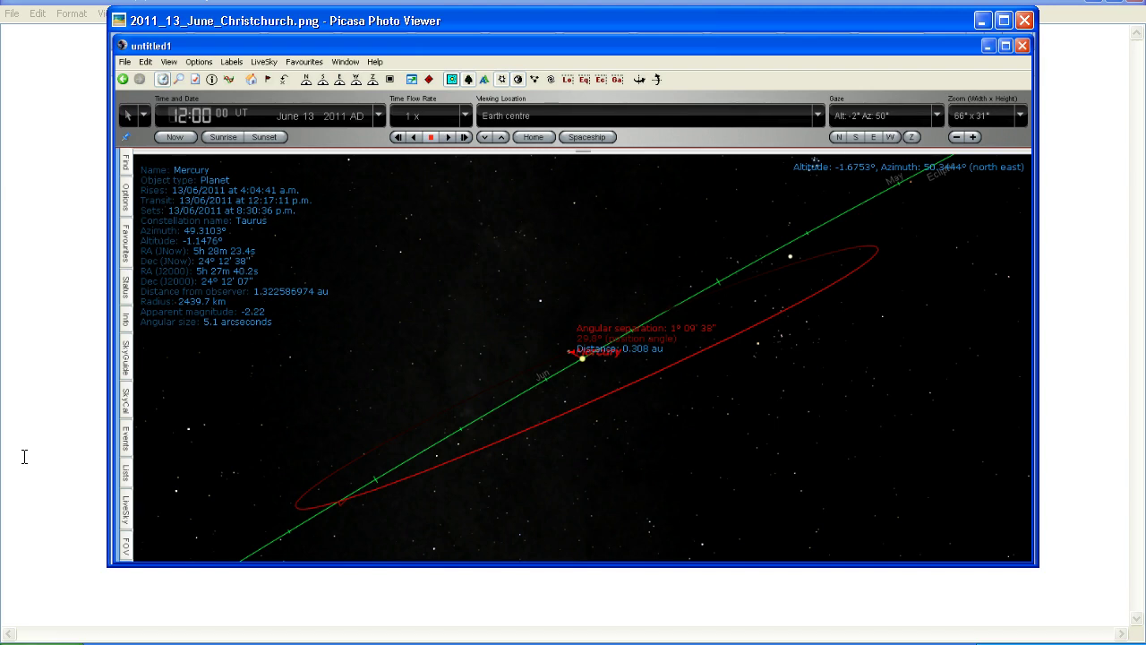
pyautogui.press('Left')
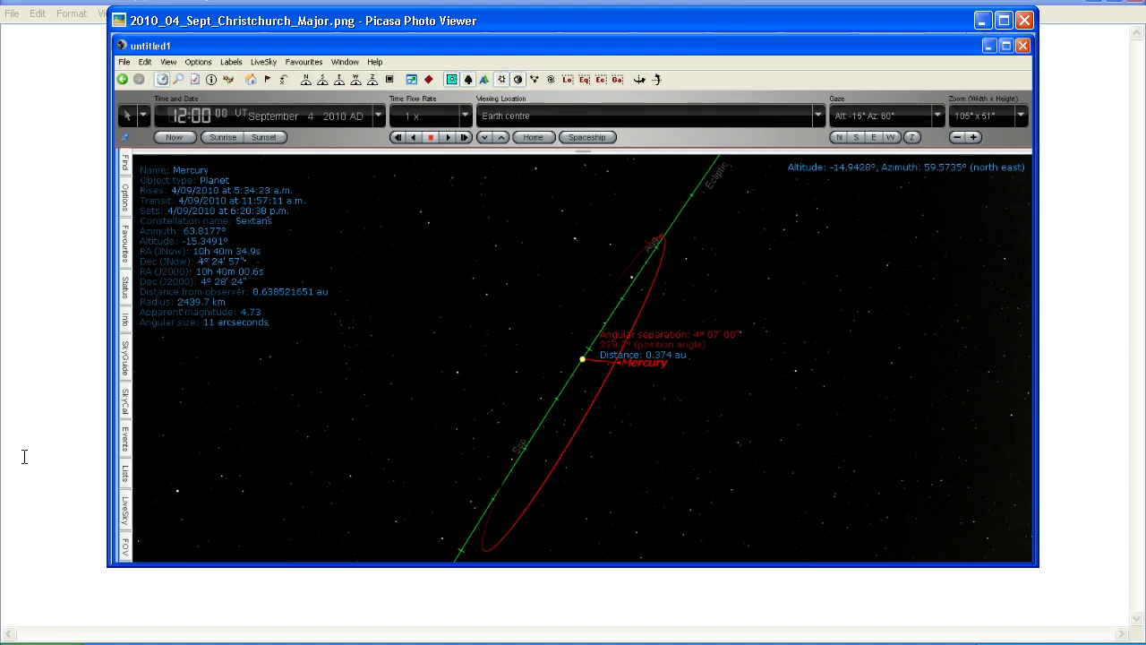
pyautogui.press('Left')
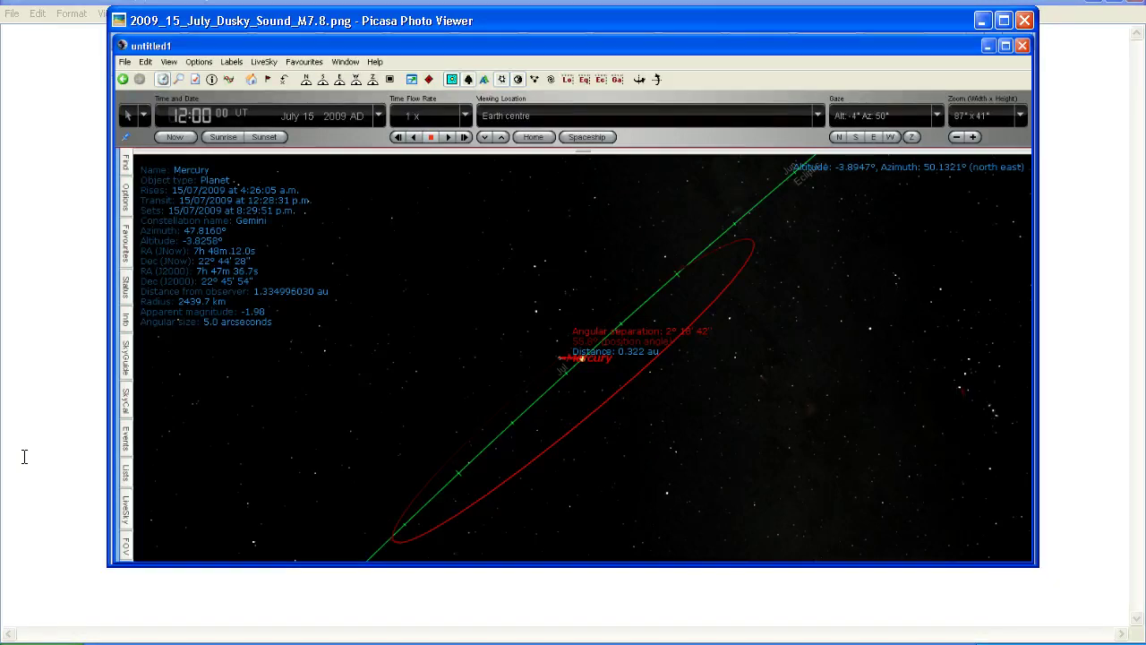
pyautogui.press('Left')
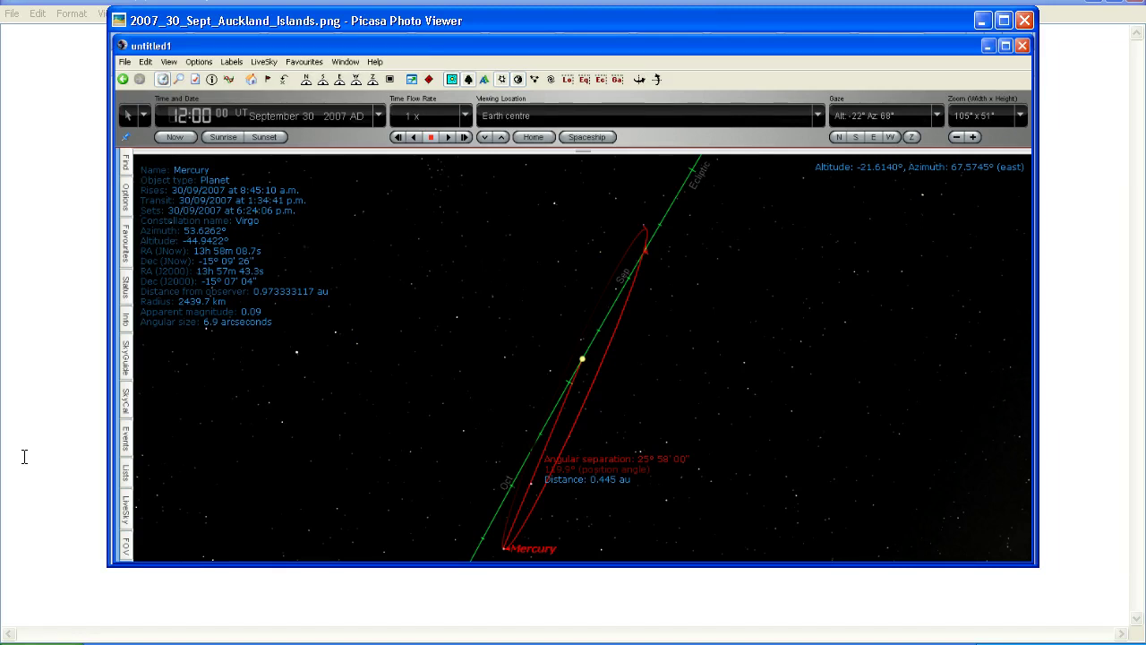
pyautogui.press('Right')
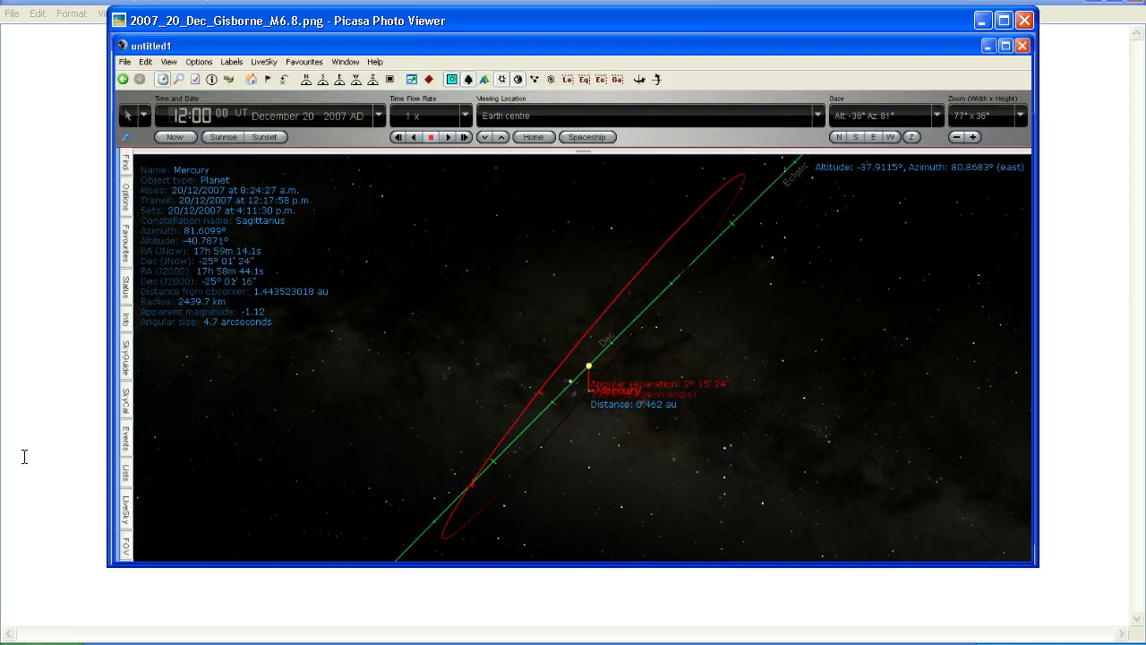
pyautogui.press('Right')
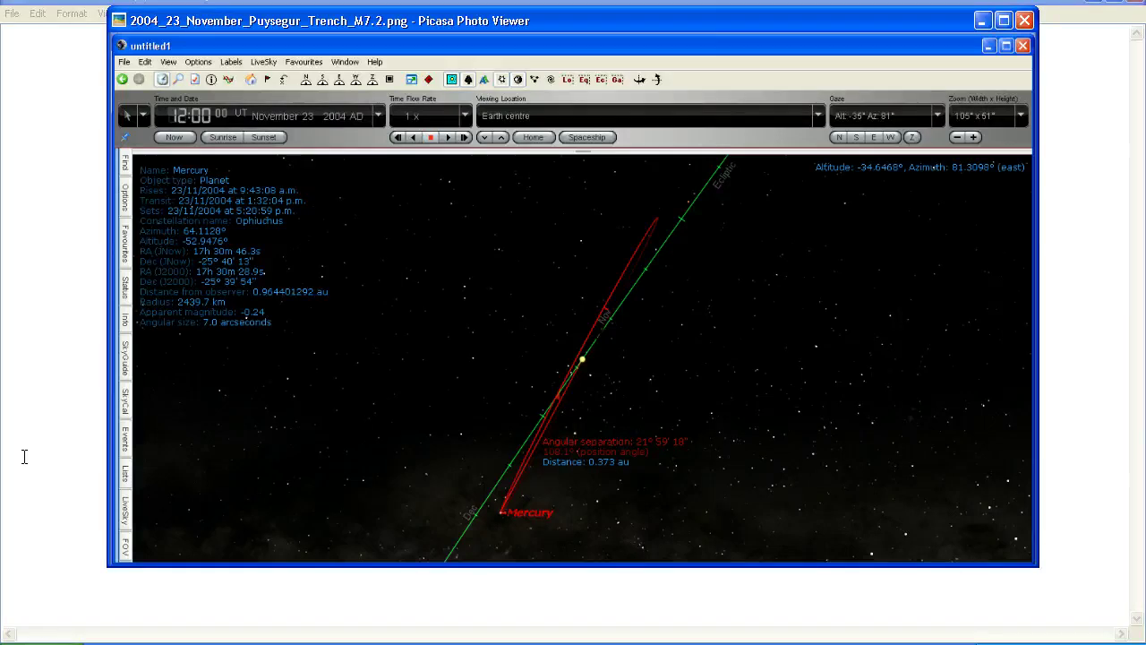
pyautogui.press('Left')
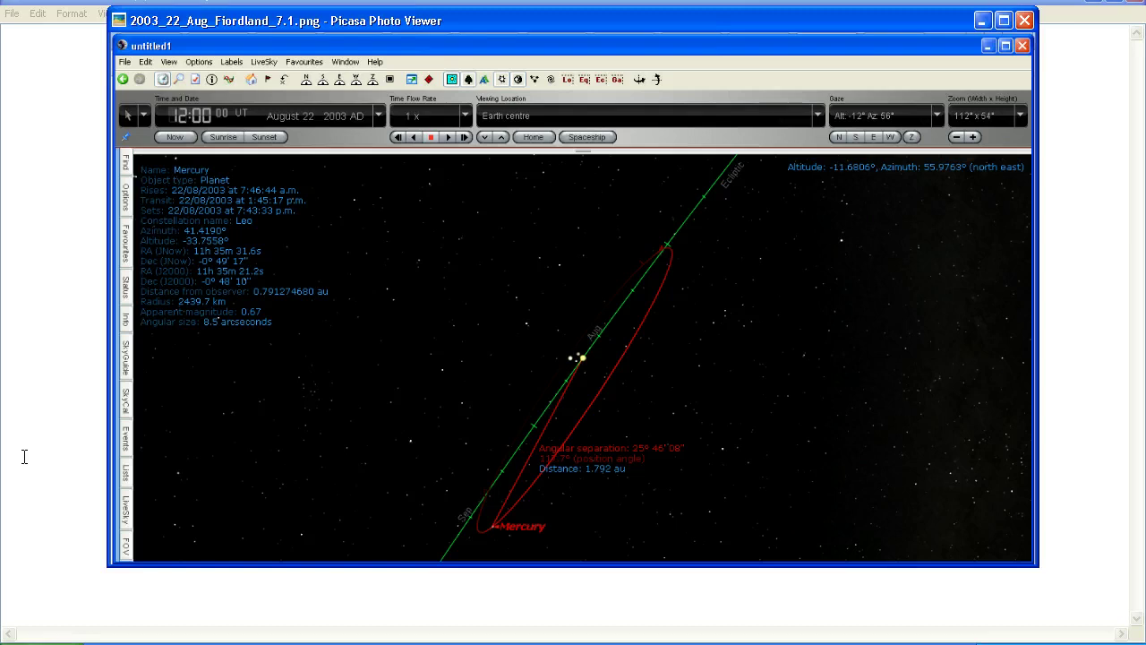
pyautogui.press('Right')
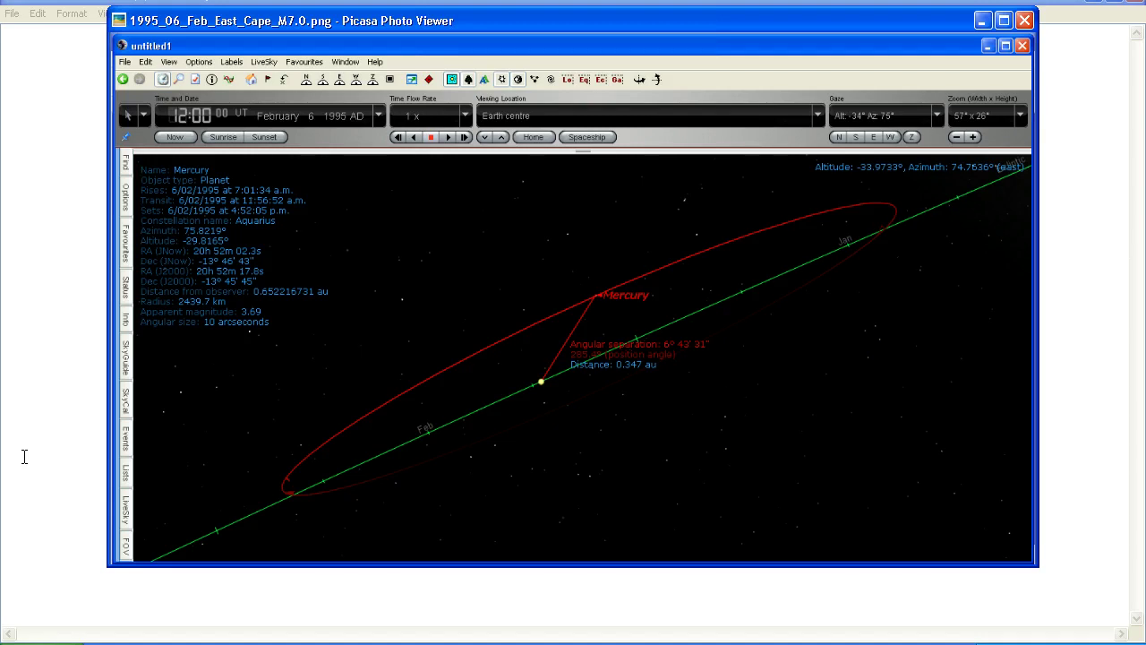
pyautogui.press('Left')
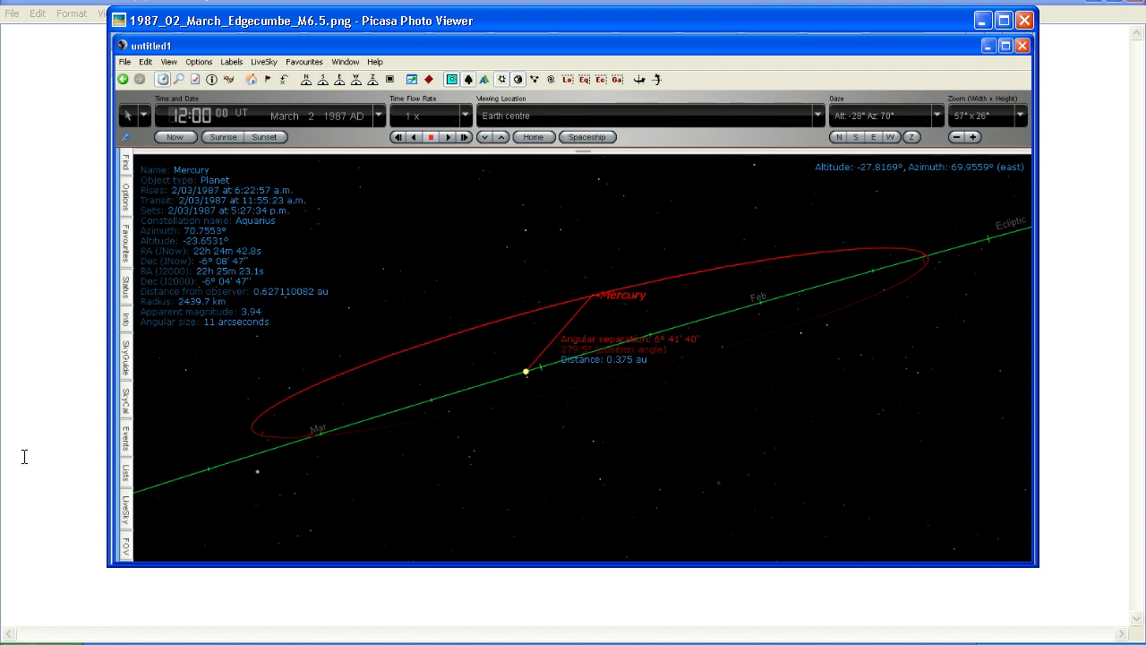
pyautogui.press('Left')
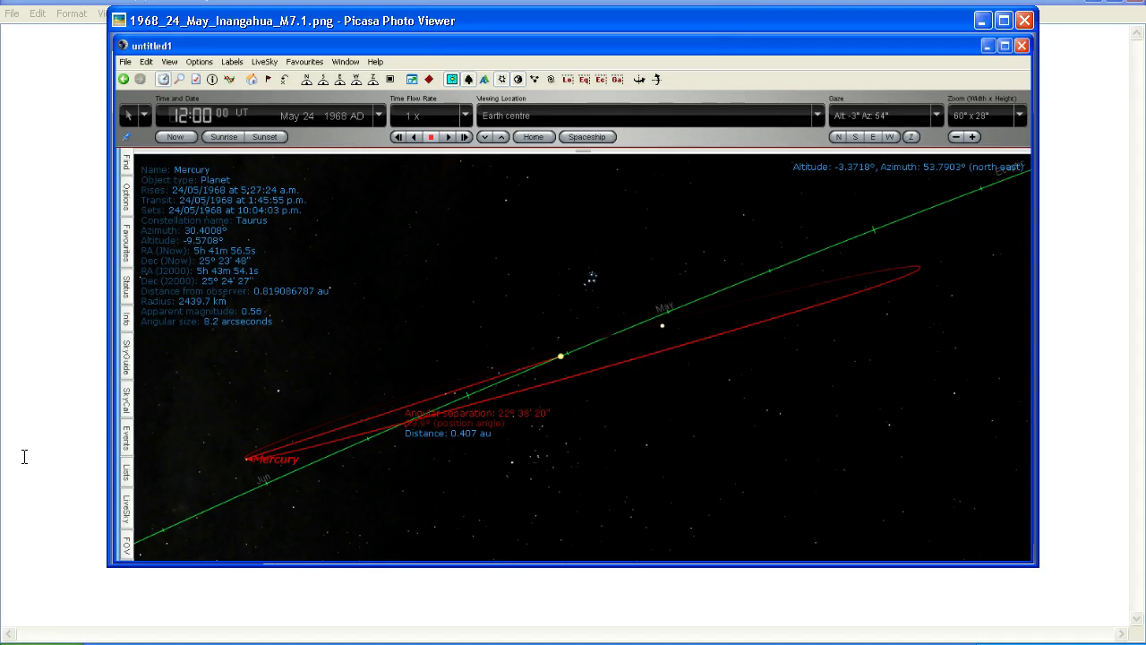
pyautogui.press('Left')
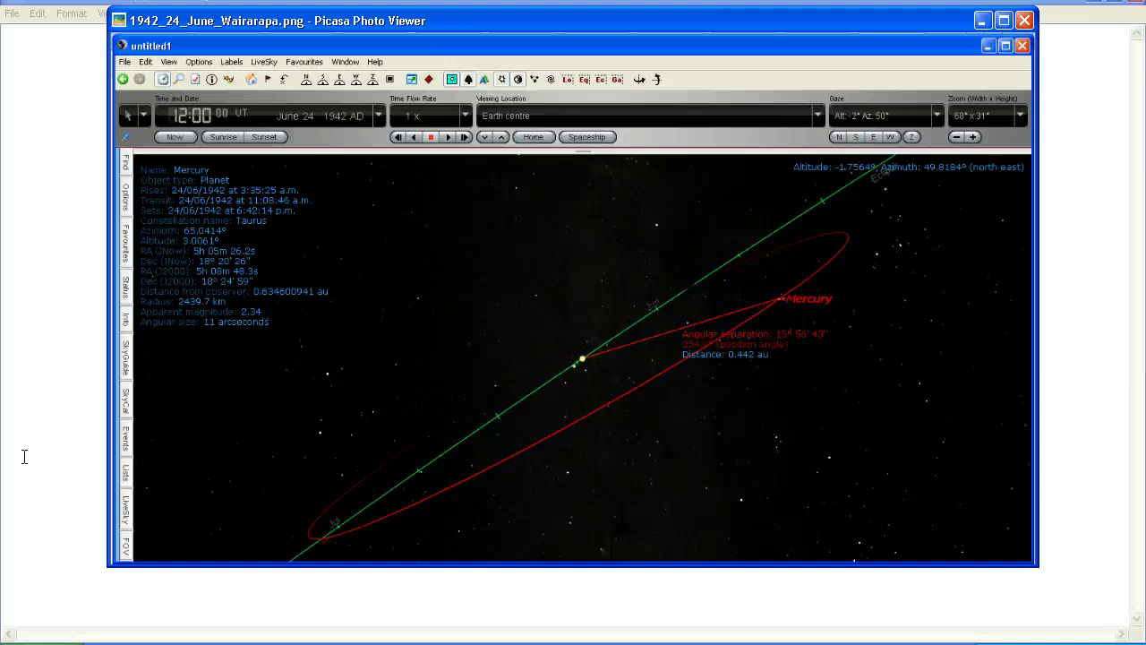
pyautogui.press('Right')
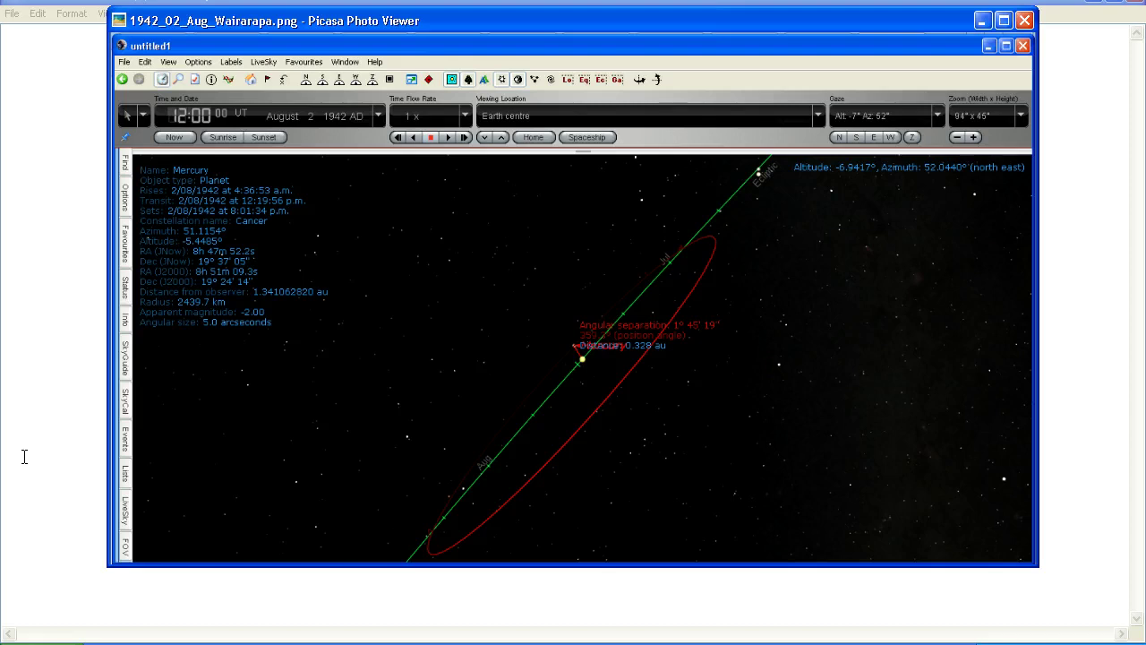
pyautogui.press('Left')
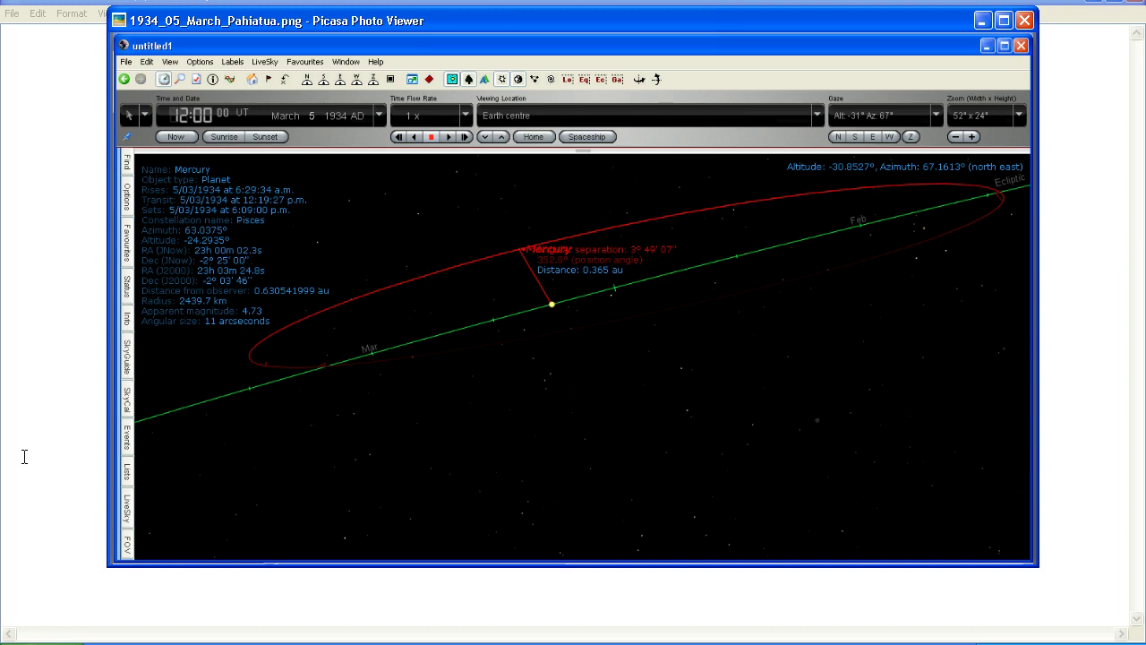
pyautogui.press('Left')
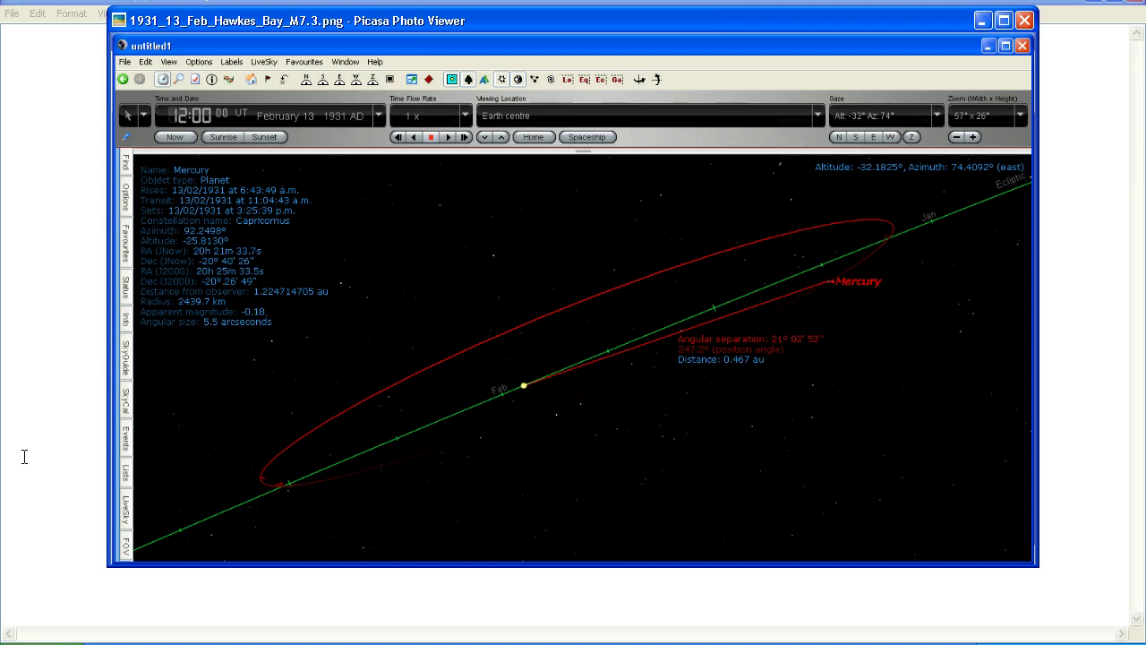
pyautogui.press('Left')
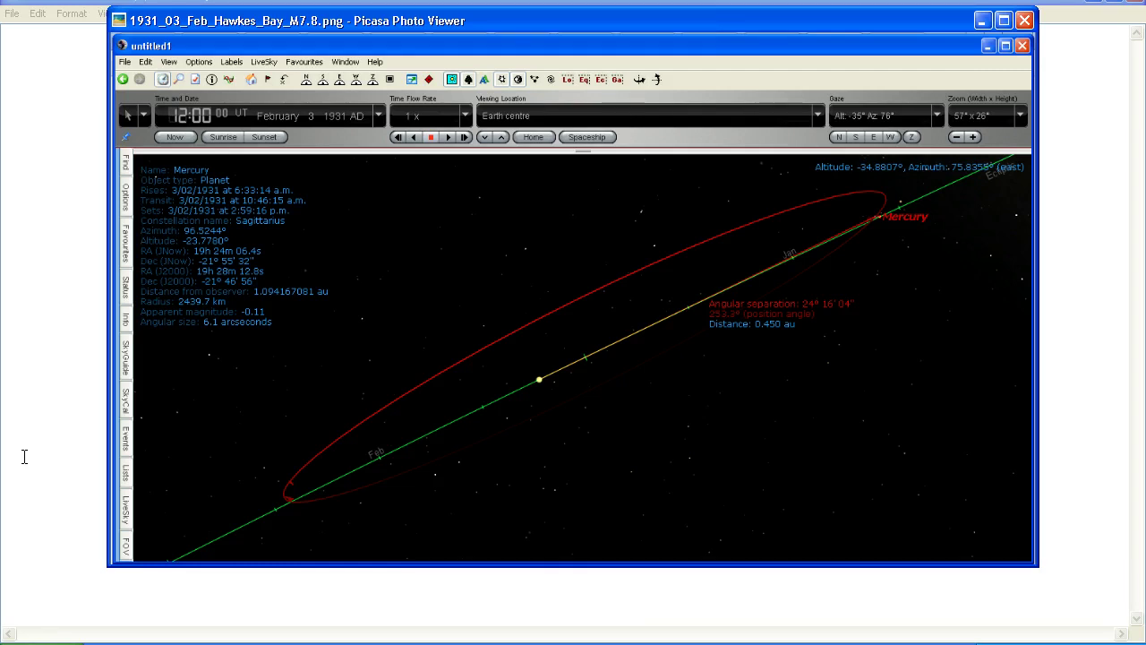
# - Browse the Mercury and Sun charts from 1929_17_June_Murchison_M7.8.png back to 1848_16_Oct_Marlborough_M7.5.png, ending on the marked-up map of New Zealand earthquakes
pyautogui.press('Left')
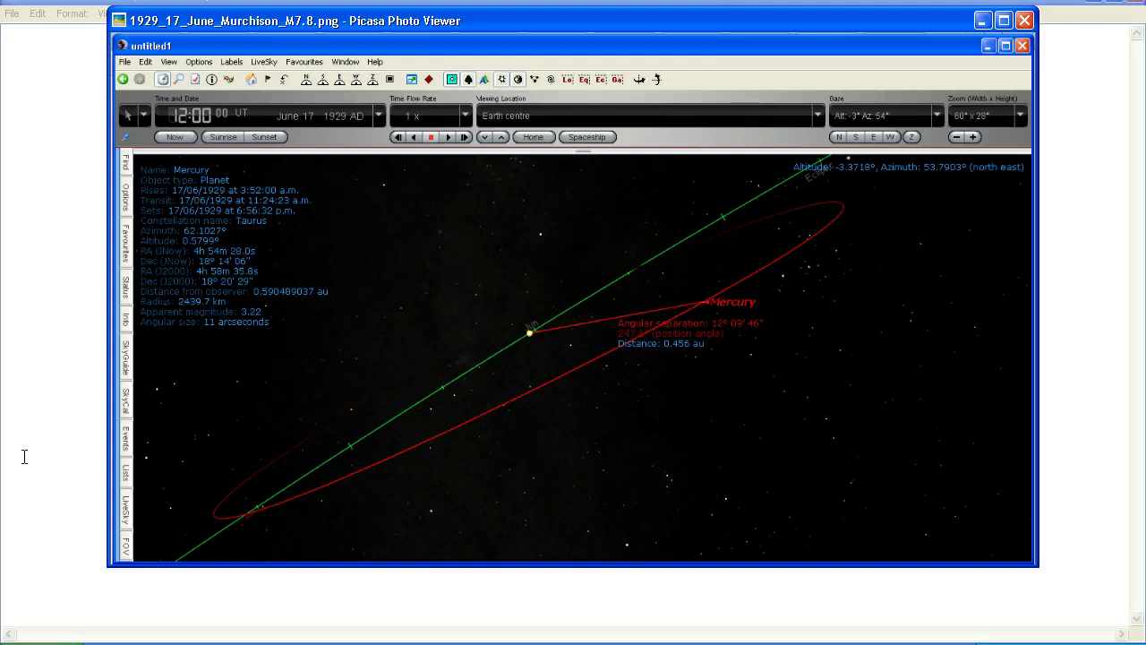
pyautogui.press('Left')
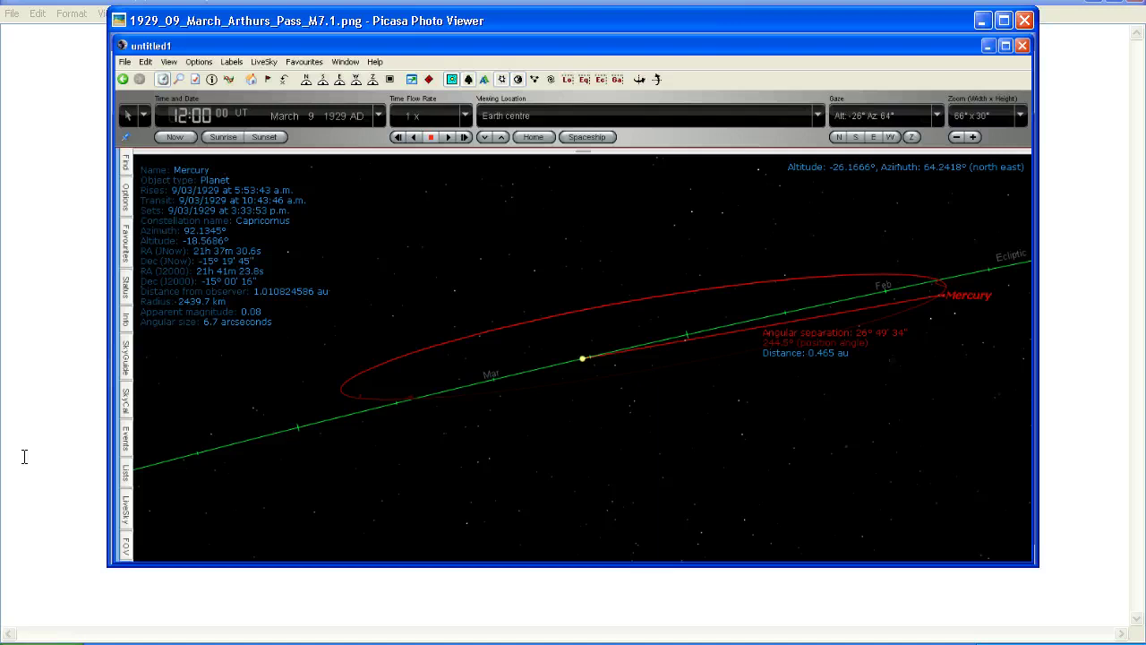
pyautogui.press('Left')
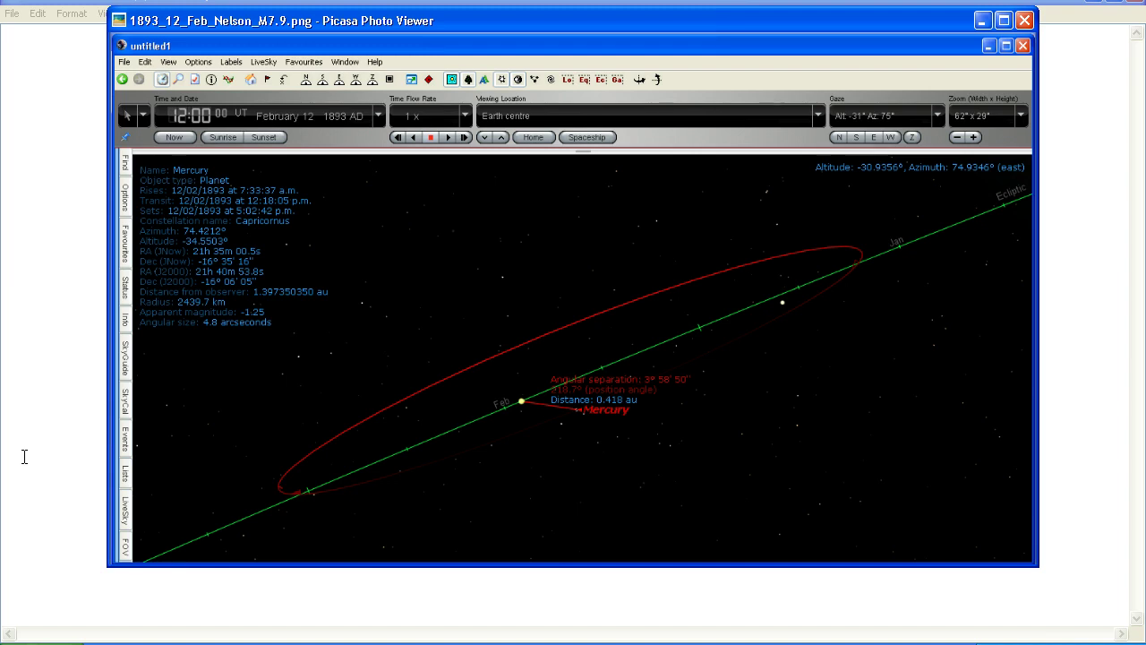
pyautogui.press('Left')
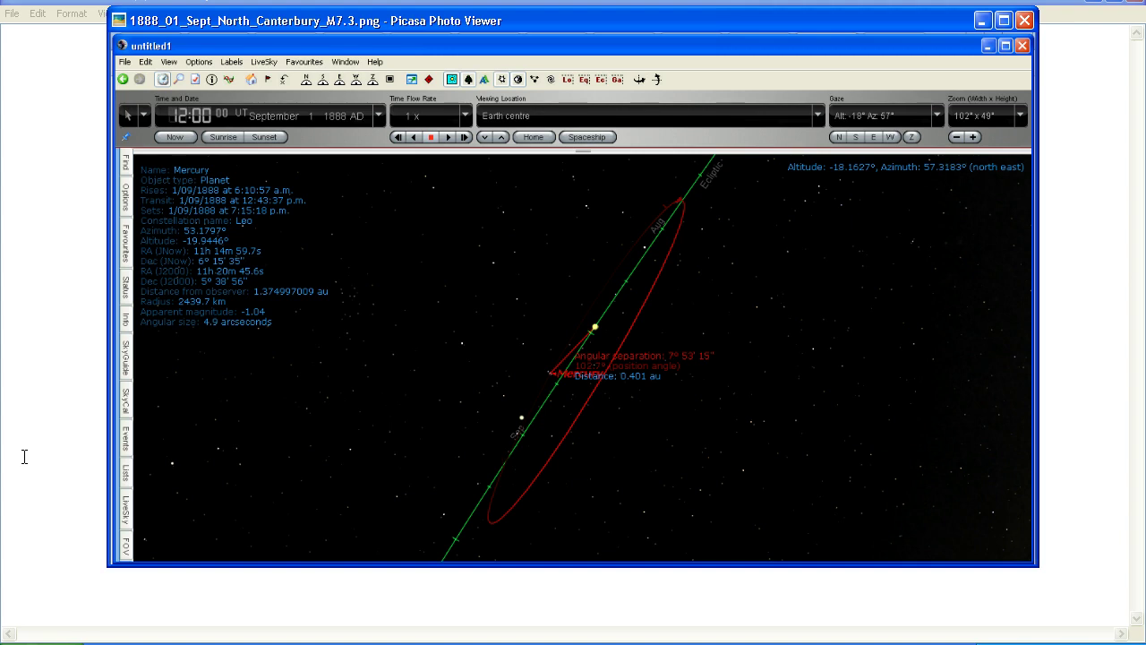
pyautogui.press('Left')
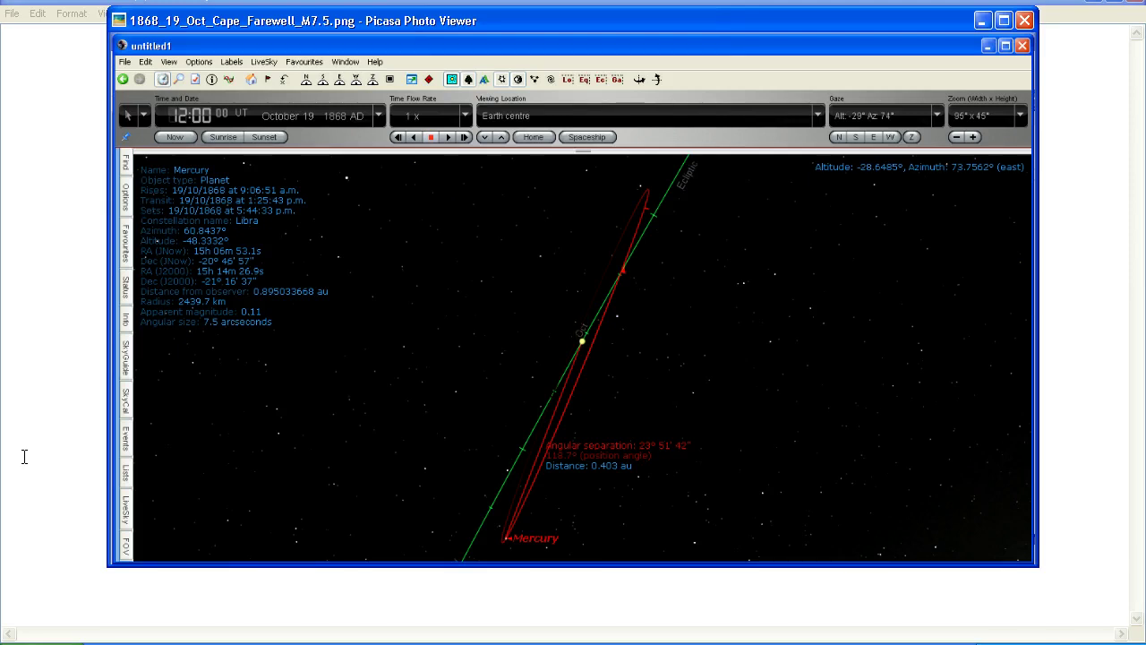
pyautogui.press('Left')
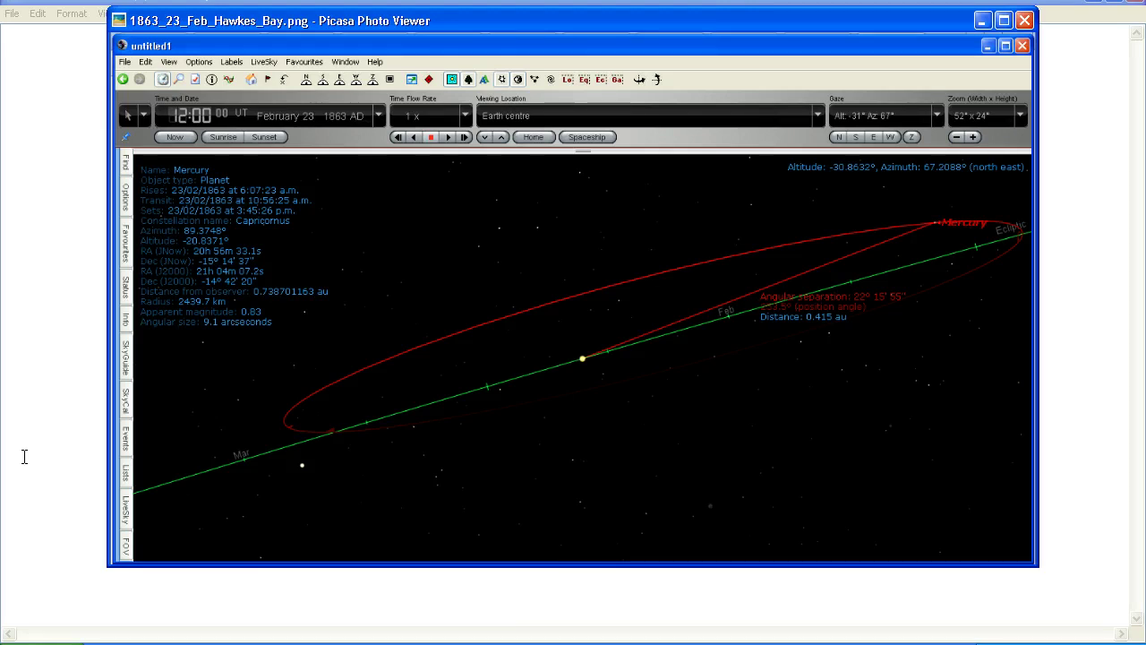
pyautogui.press('Left')
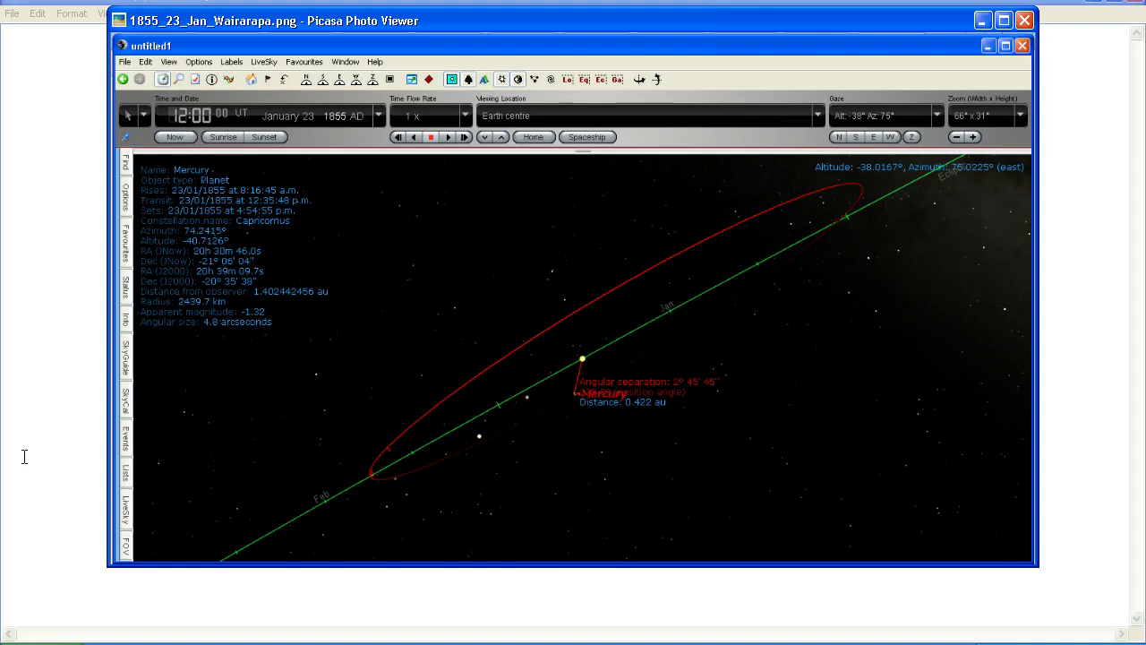
pyautogui.press('Left')
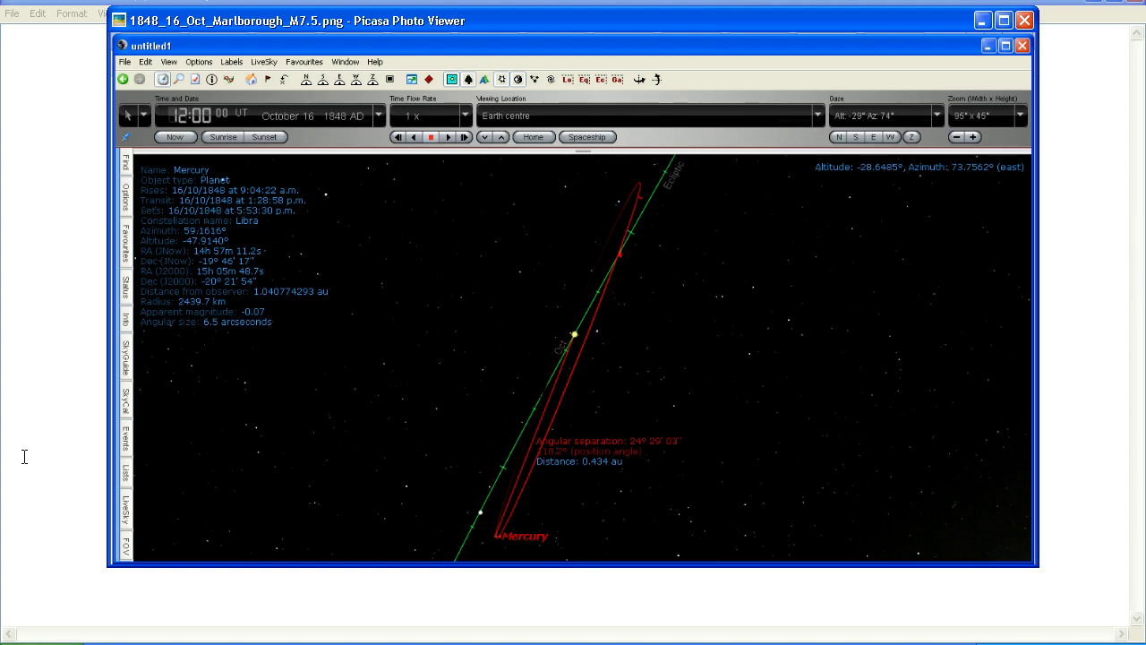
pyautogui.press('Right')
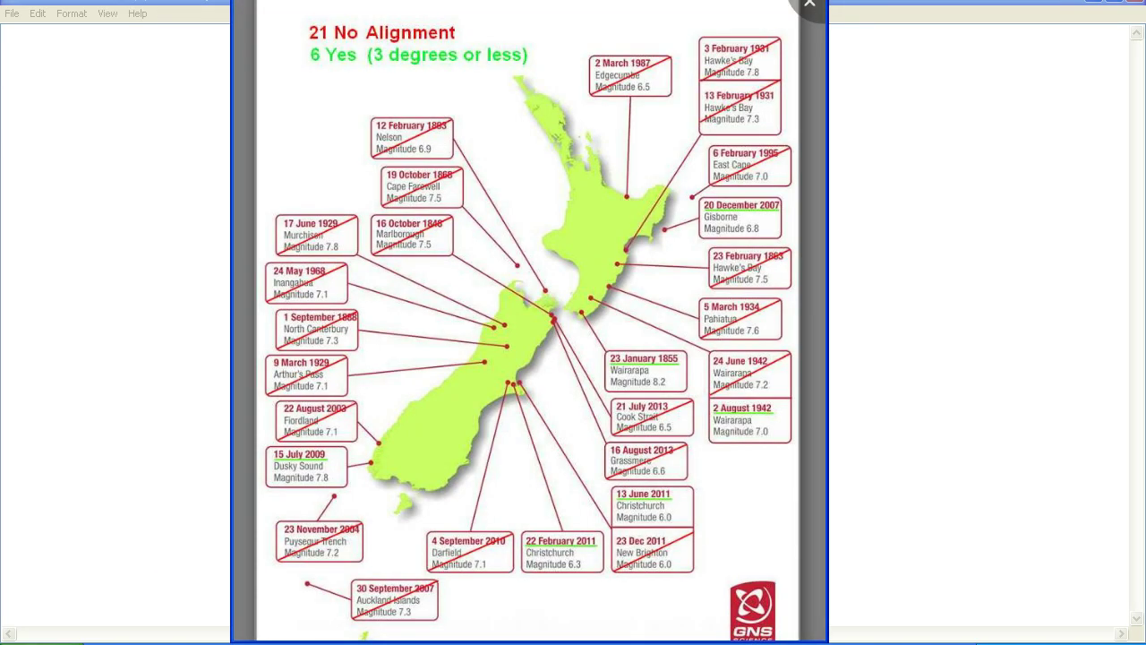